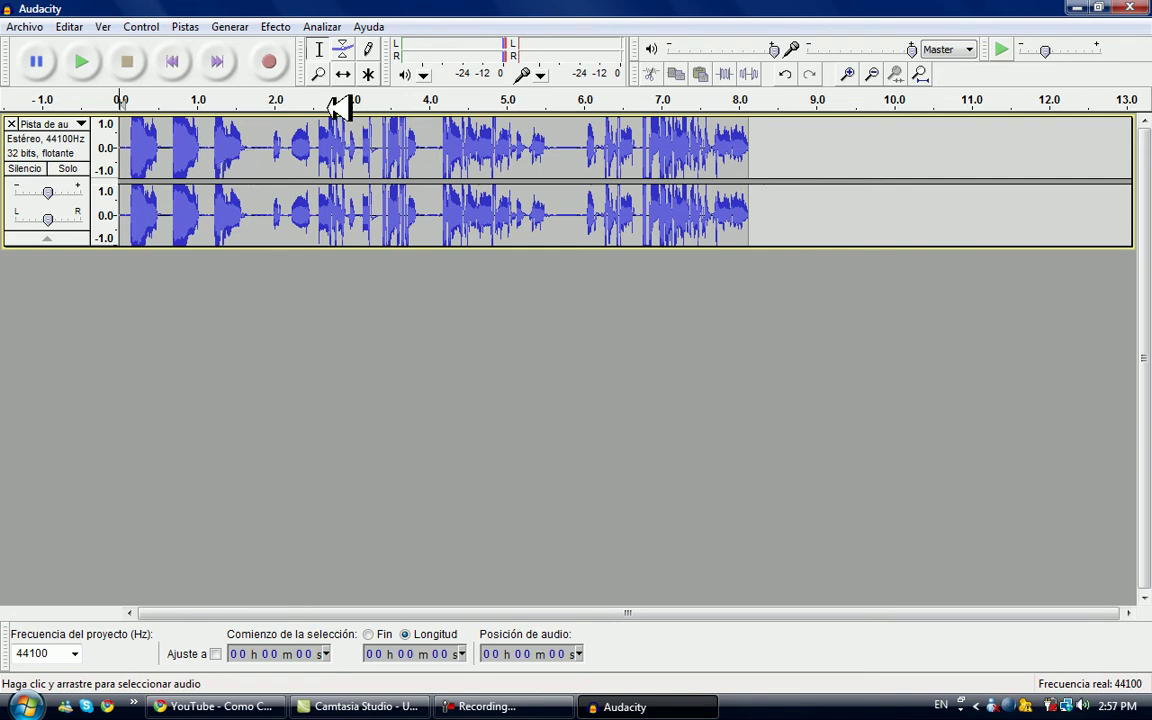
# Step: Select the entire recording and capture its noise profile for Noise Reduction
pyautogui.moveTo(760, 148); pyautogui.dragTo(131, 177)
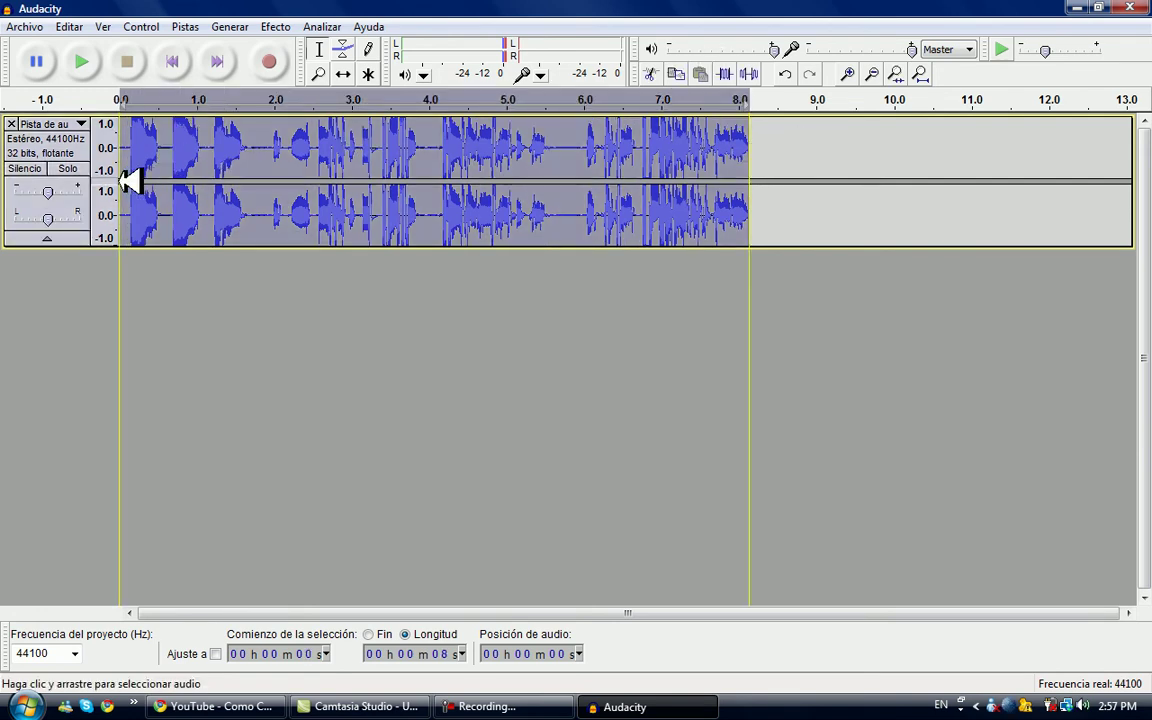
pyautogui.click(288, 24)
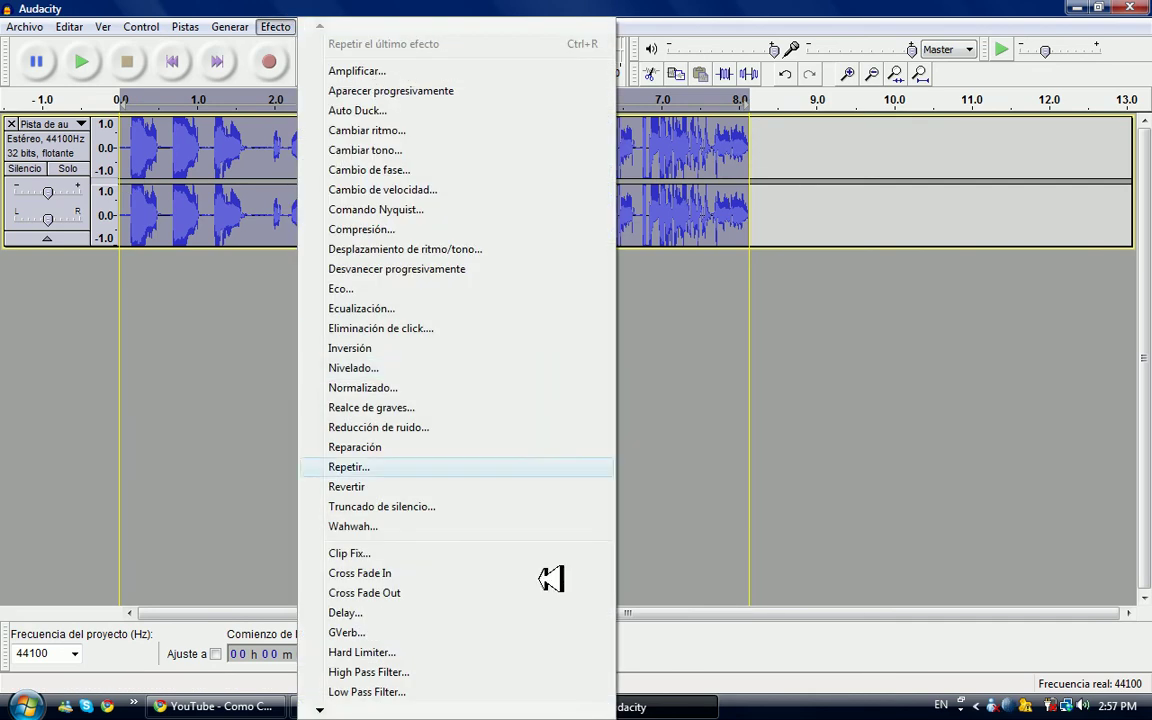
pyautogui.click(481, 427)
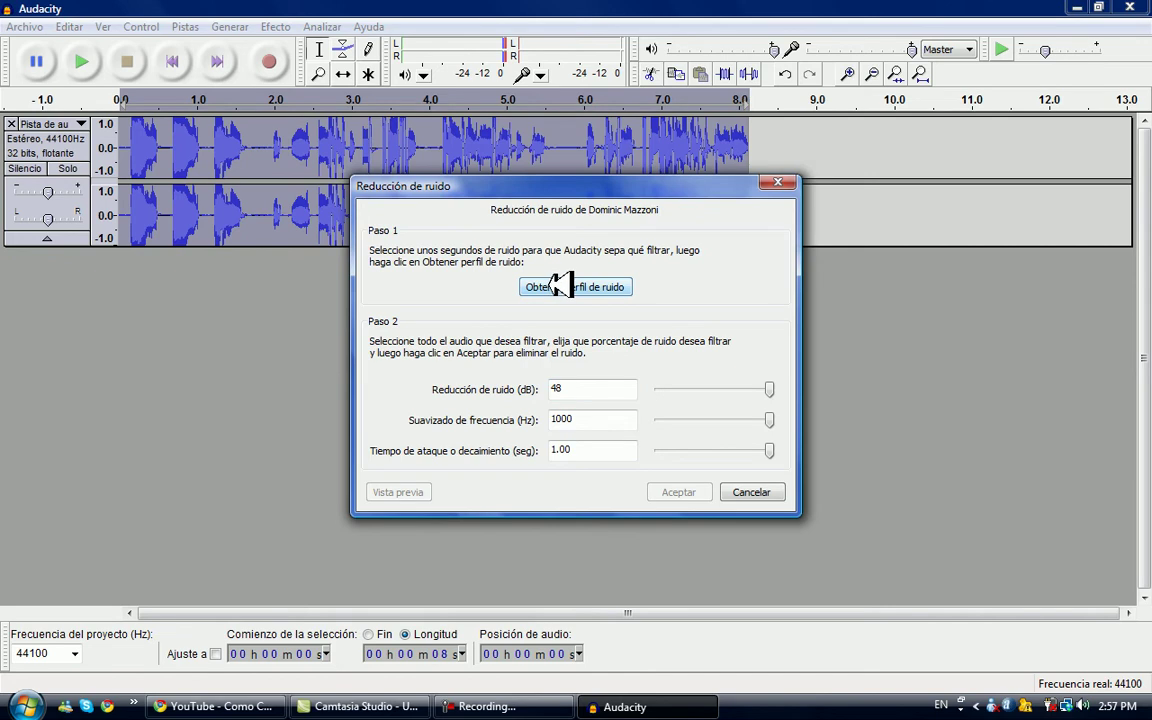
pyautogui.click(556, 286)
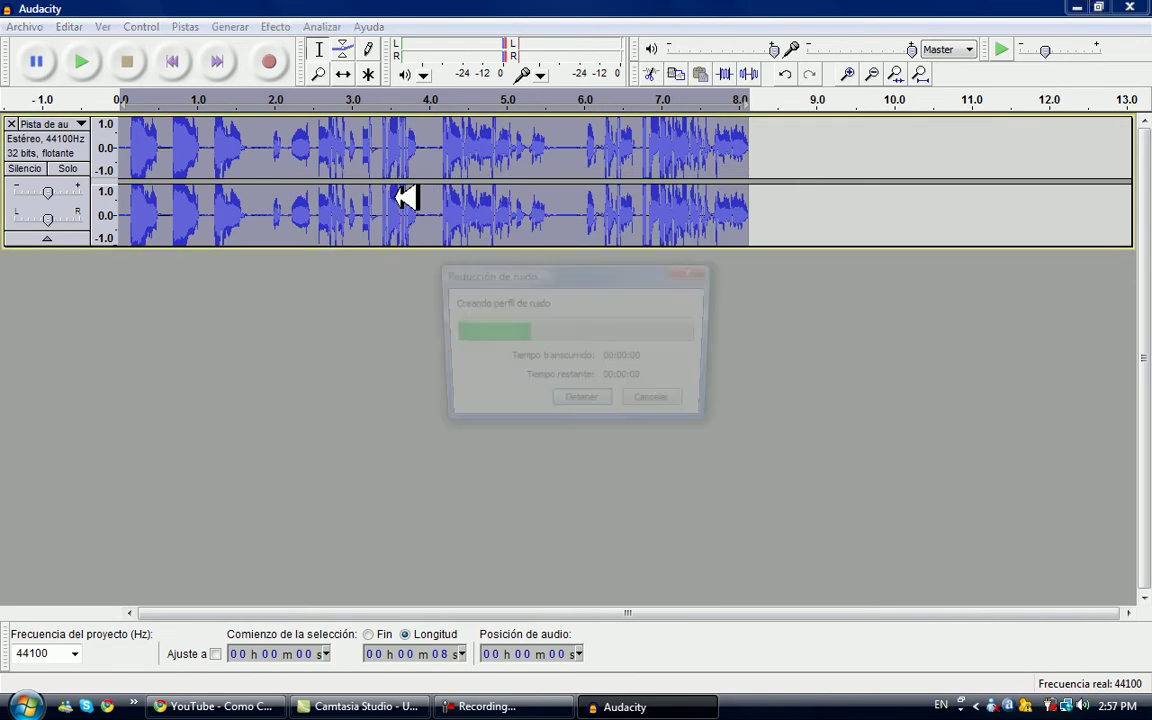
# Step: Apply Noise Reduction to the whole selected recording using the captured noise profile
pyautogui.click(286, 26)
pyautogui.click(455, 426)
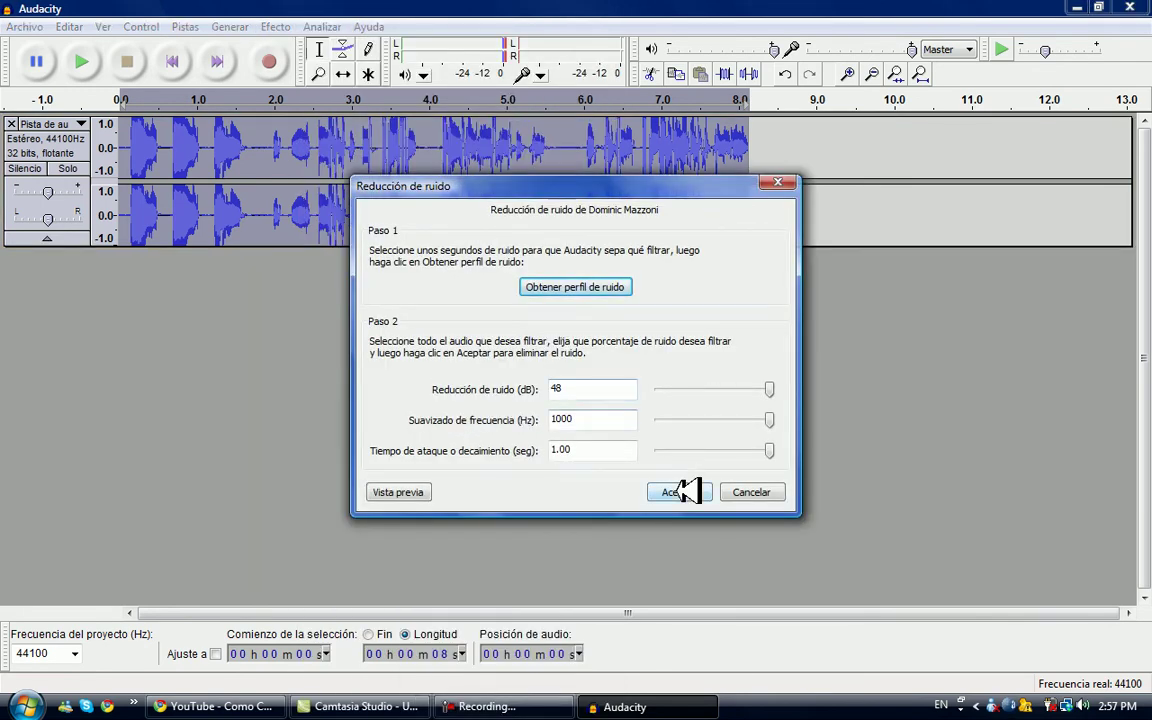
pyautogui.click(697, 492)
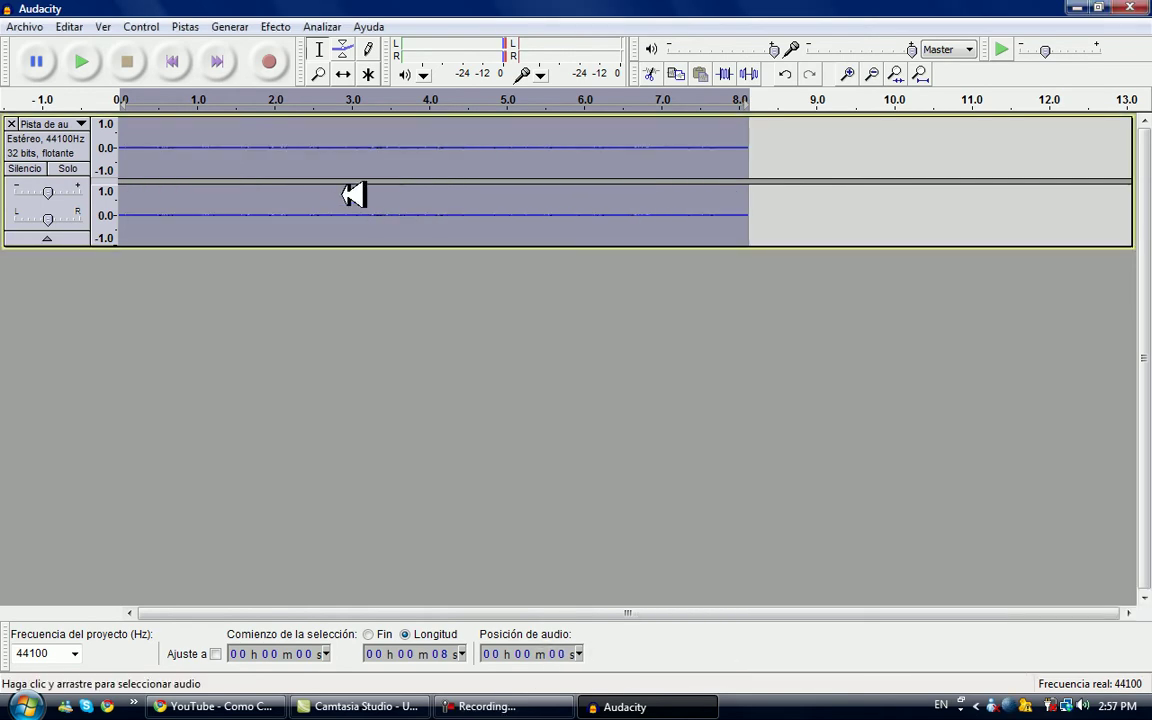
# Step: Play the noise-reduced track from near its start for a couple of seconds and stop it
pyautogui.click(139, 130)
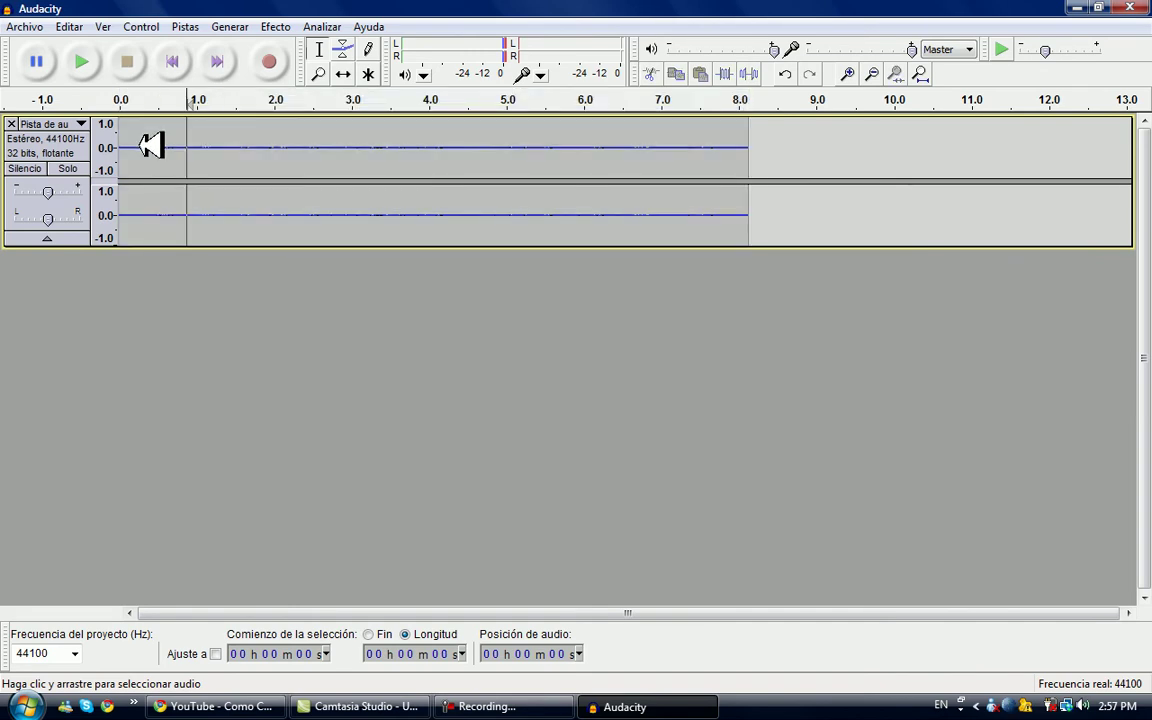
pyautogui.click(102, 63)
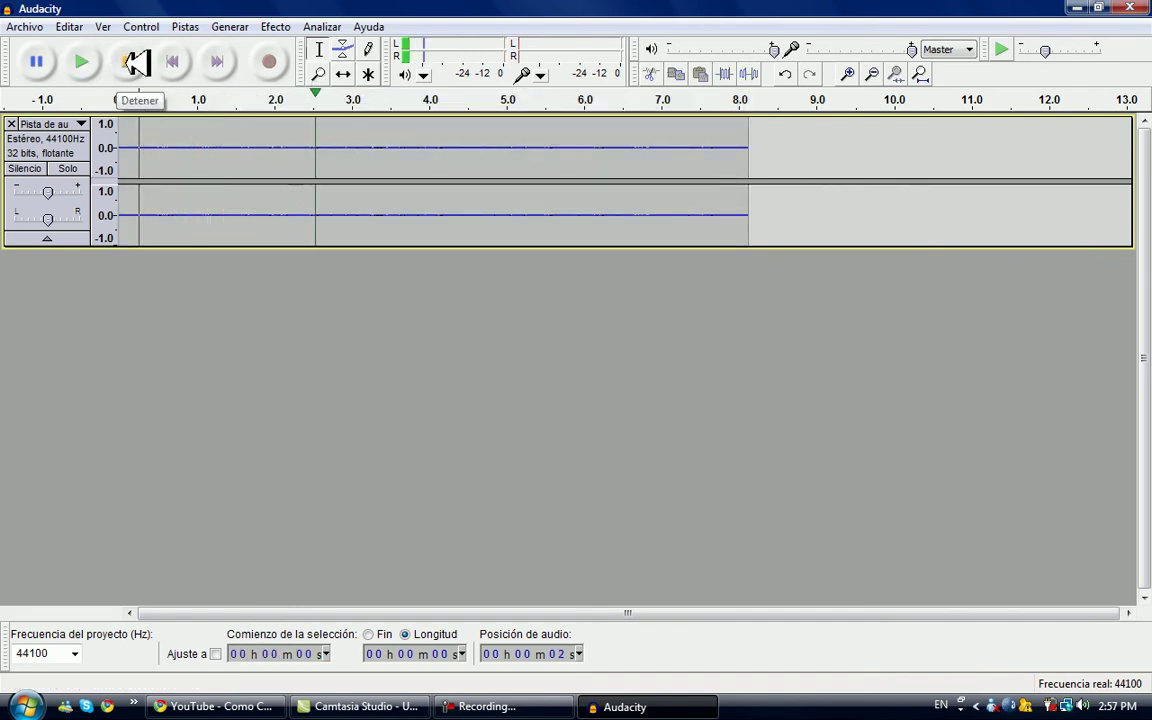
pyautogui.click(128, 62)
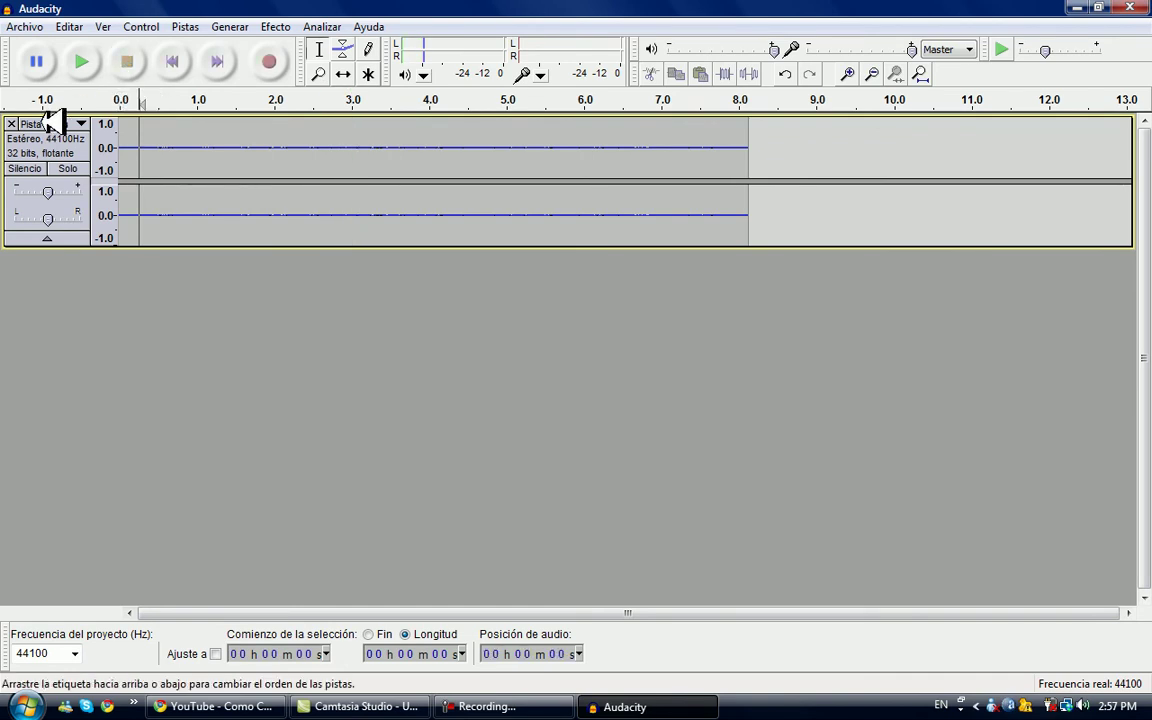
# Step: Remove the existing audio track and record a new voice clip about 6.5 seconds long
pyautogui.click(12, 123)
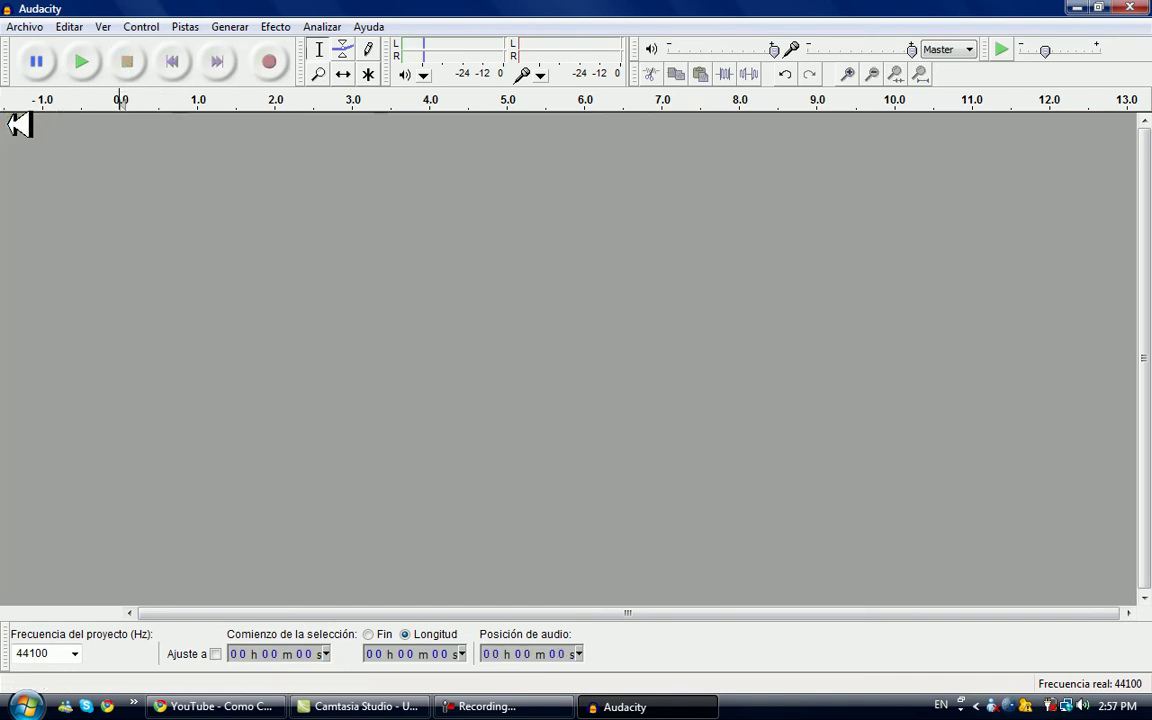
pyautogui.click(272, 66)
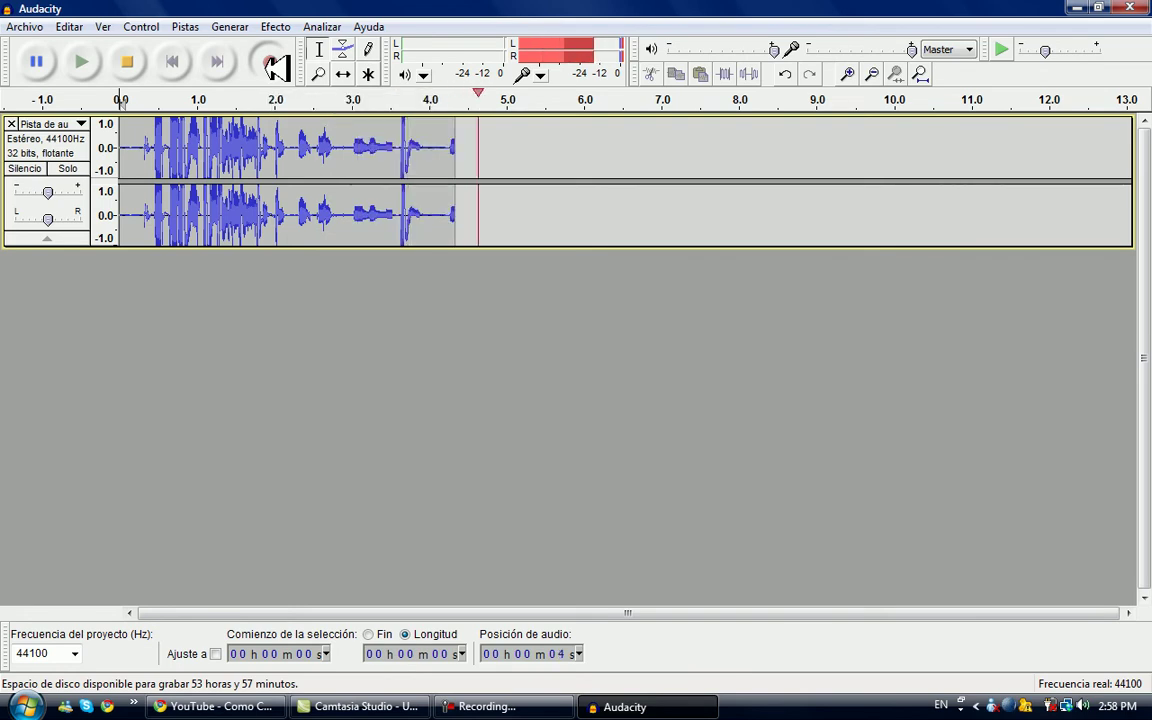
pyautogui.click(130, 62)
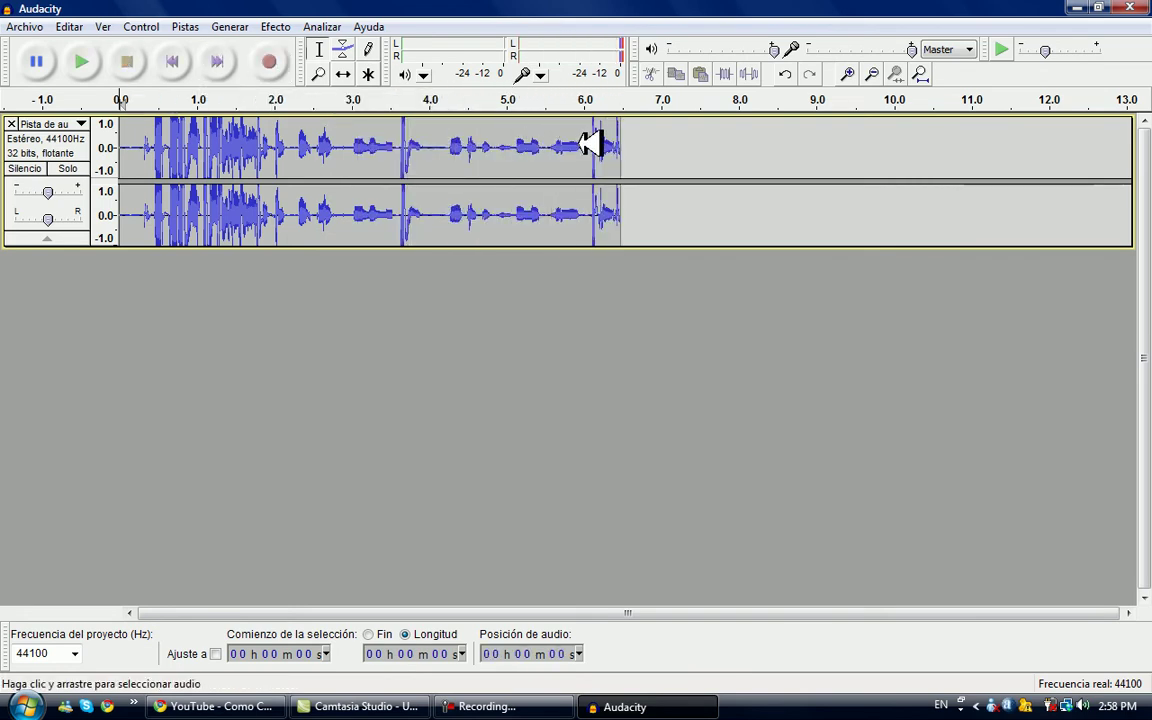
# Step: Raise the pitch of the entire new recording by about 102 percent with Change Pitch and play it back
pyautogui.moveTo(620, 148); pyautogui.dragTo(113, 172)
pyautogui.click(278, 26)
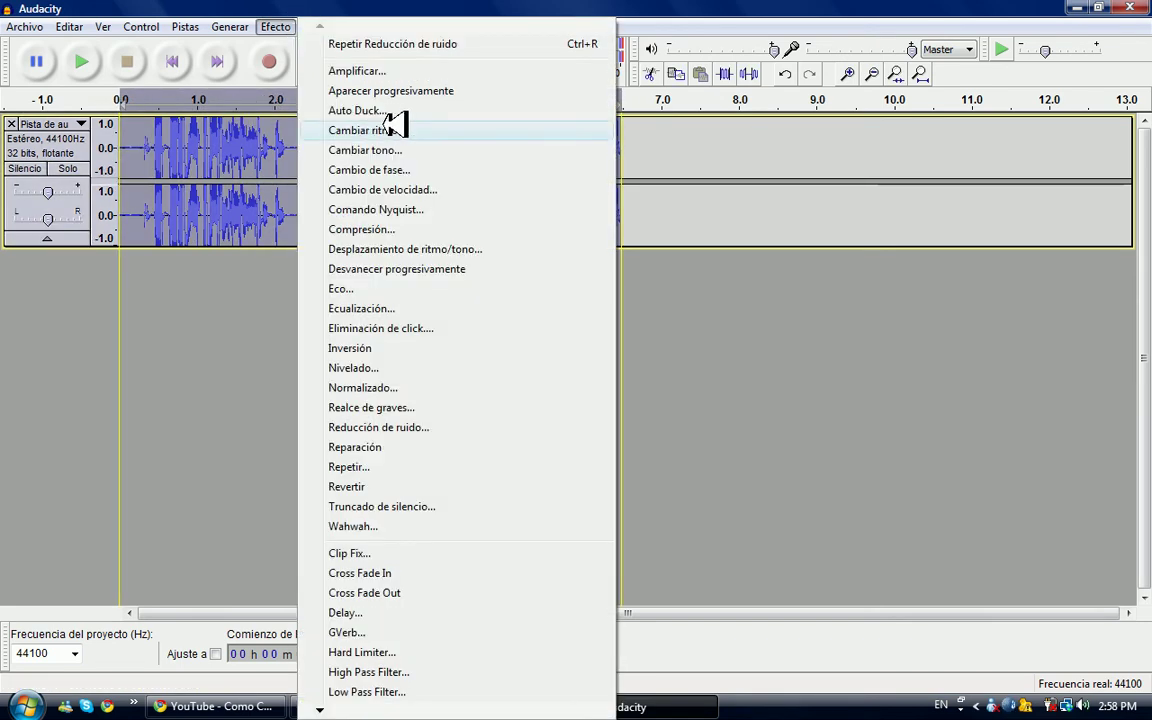
pyautogui.click(425, 148)
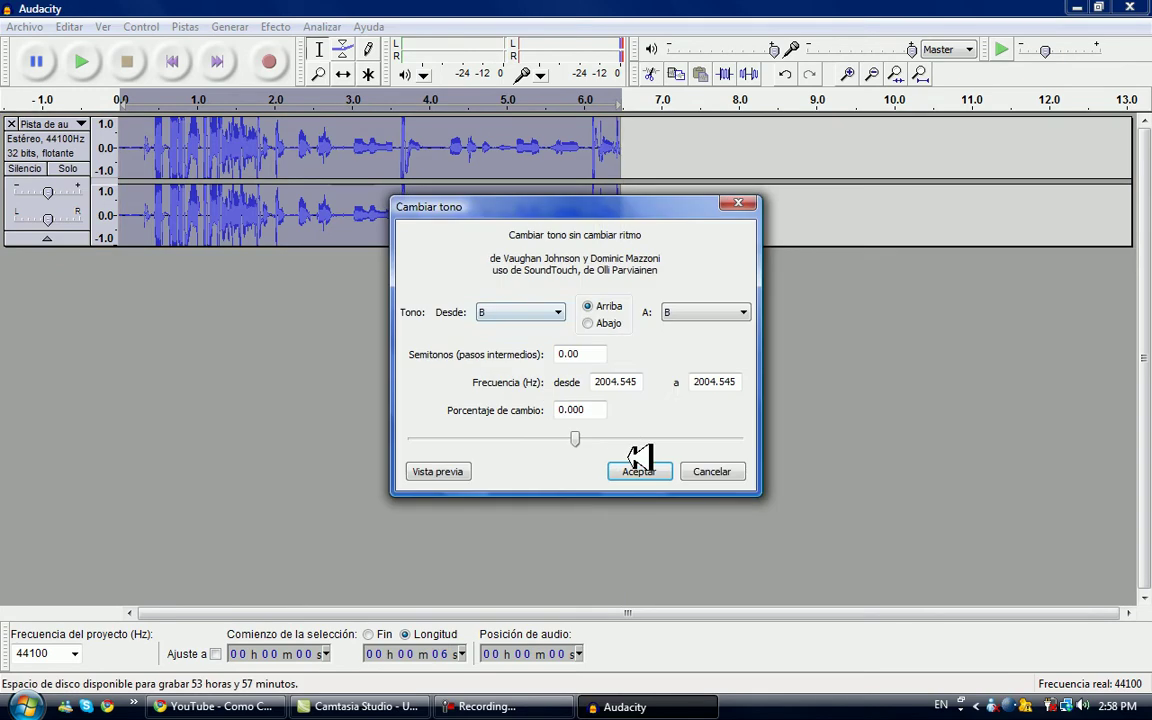
pyautogui.moveTo(586, 438); pyautogui.dragTo(645, 437)
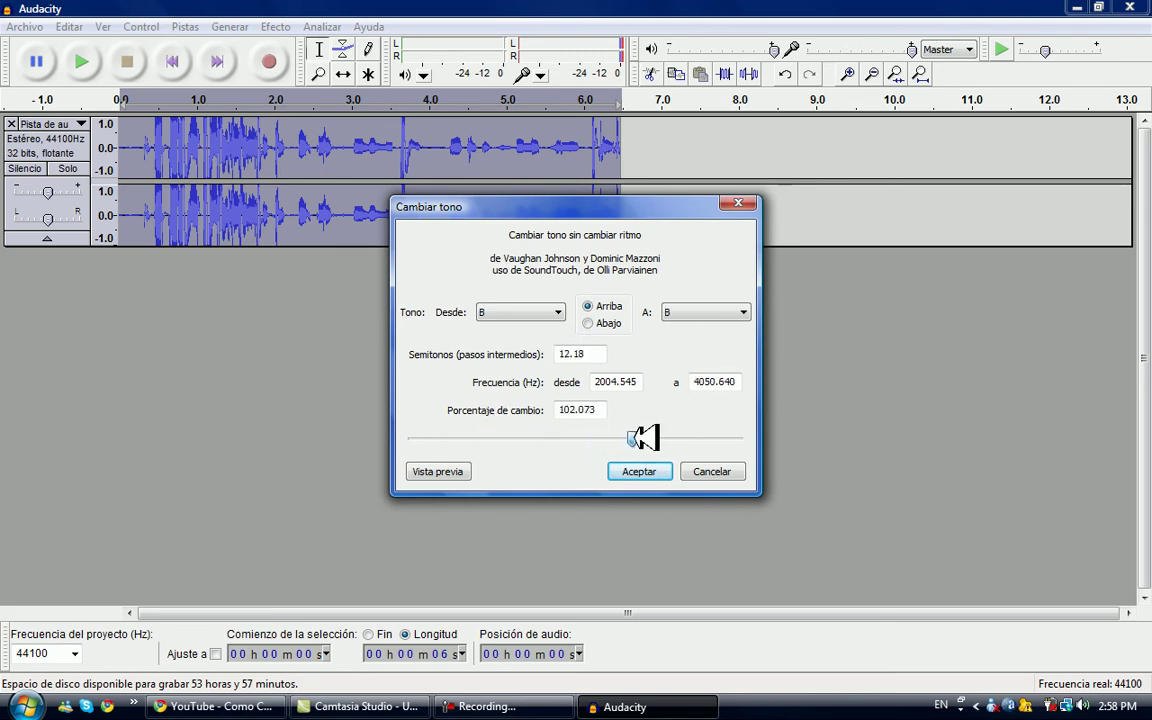
pyautogui.click(636, 471)
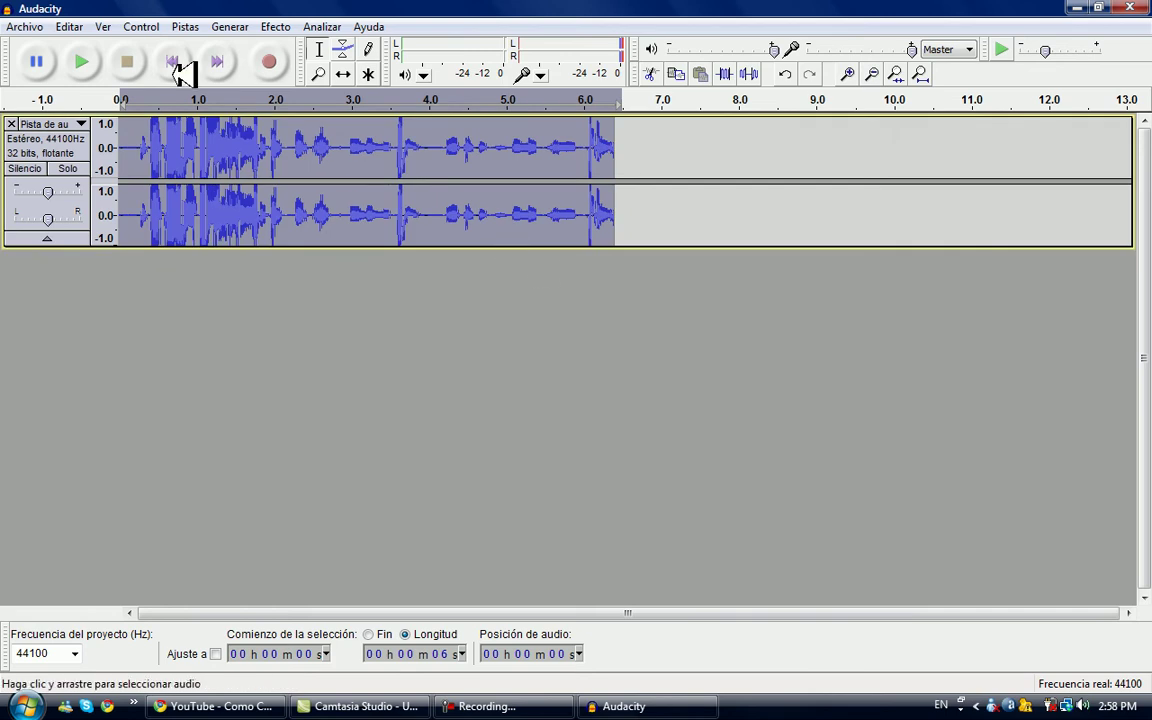
pyautogui.click(88, 59)
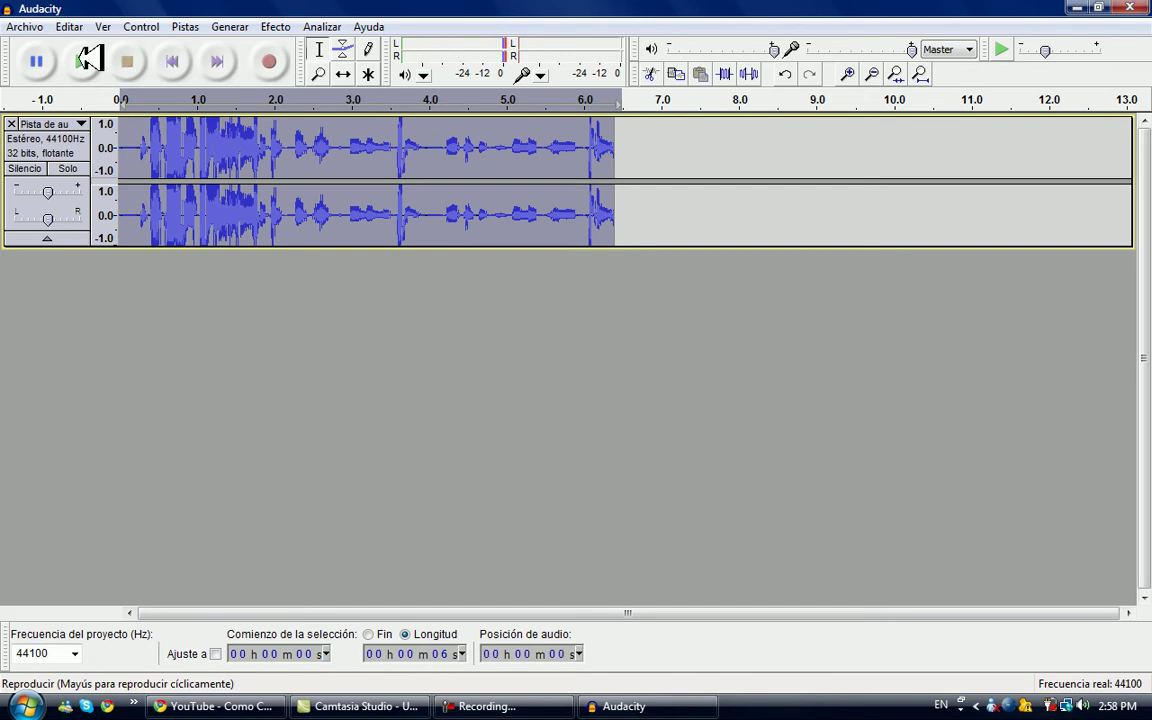
# Step: Lower the selected recording's pitch by 33 percent with Change Pitch and listen to it
pyautogui.click(285, 28)
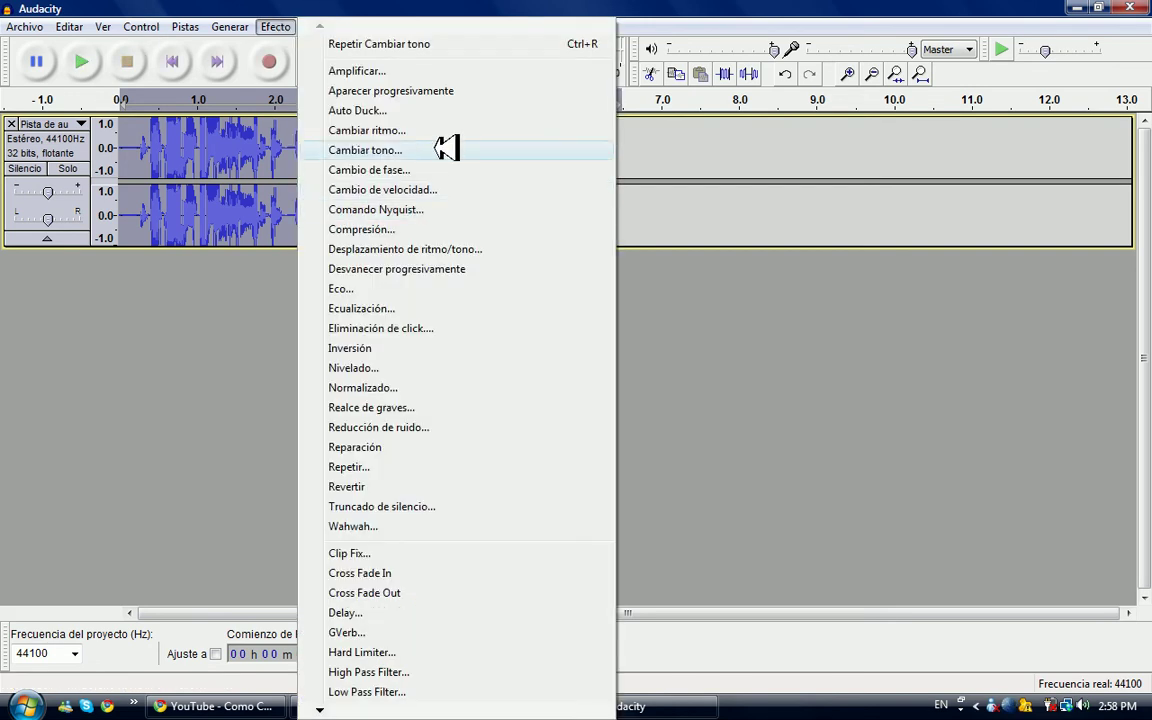
pyautogui.click(445, 149)
pyautogui.moveTo(644, 437); pyautogui.dragTo(527, 437)
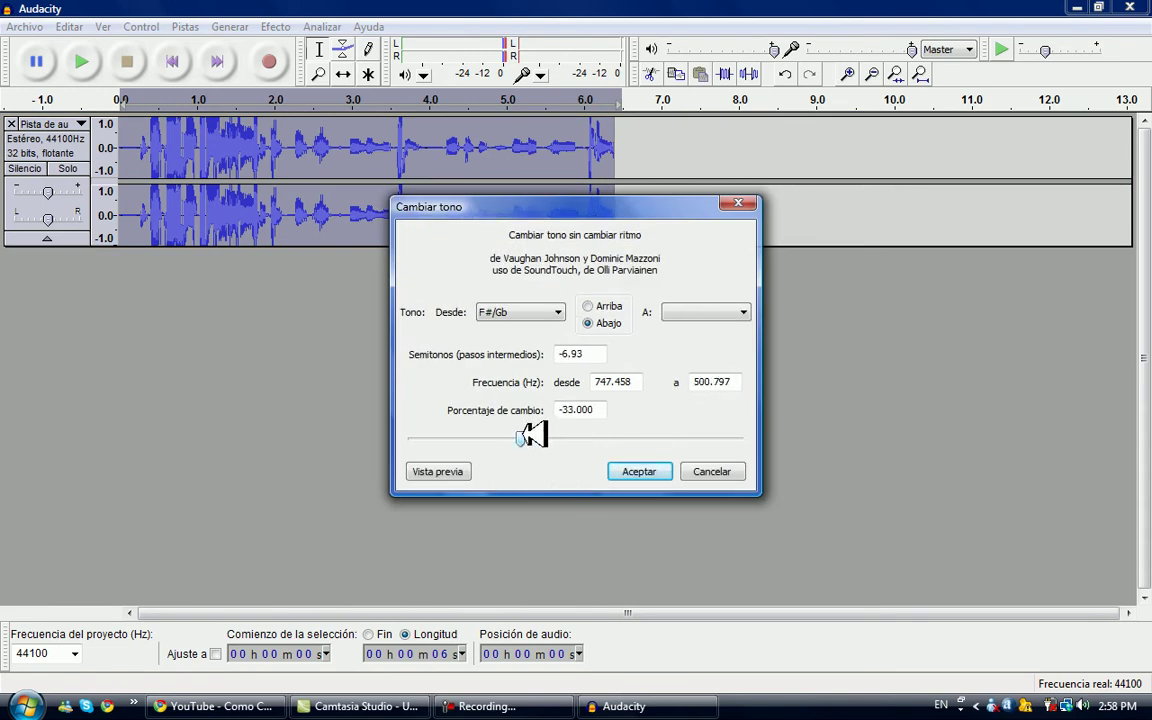
pyautogui.click(640, 471)
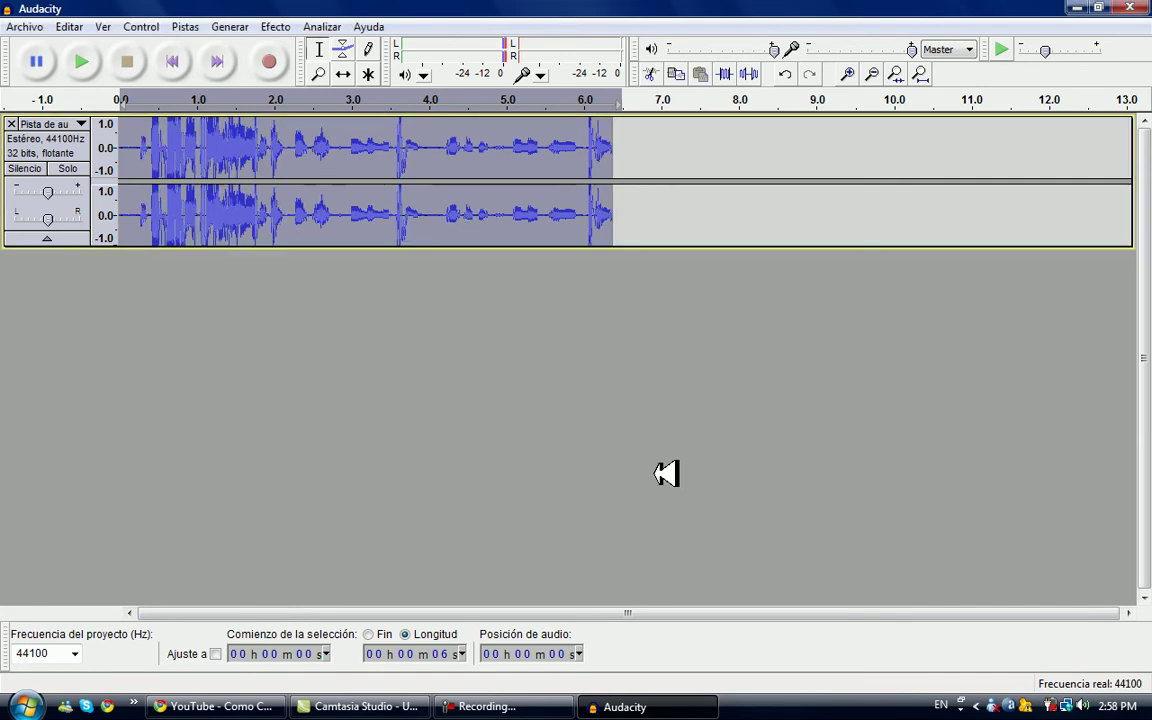
pyautogui.click(88, 55)
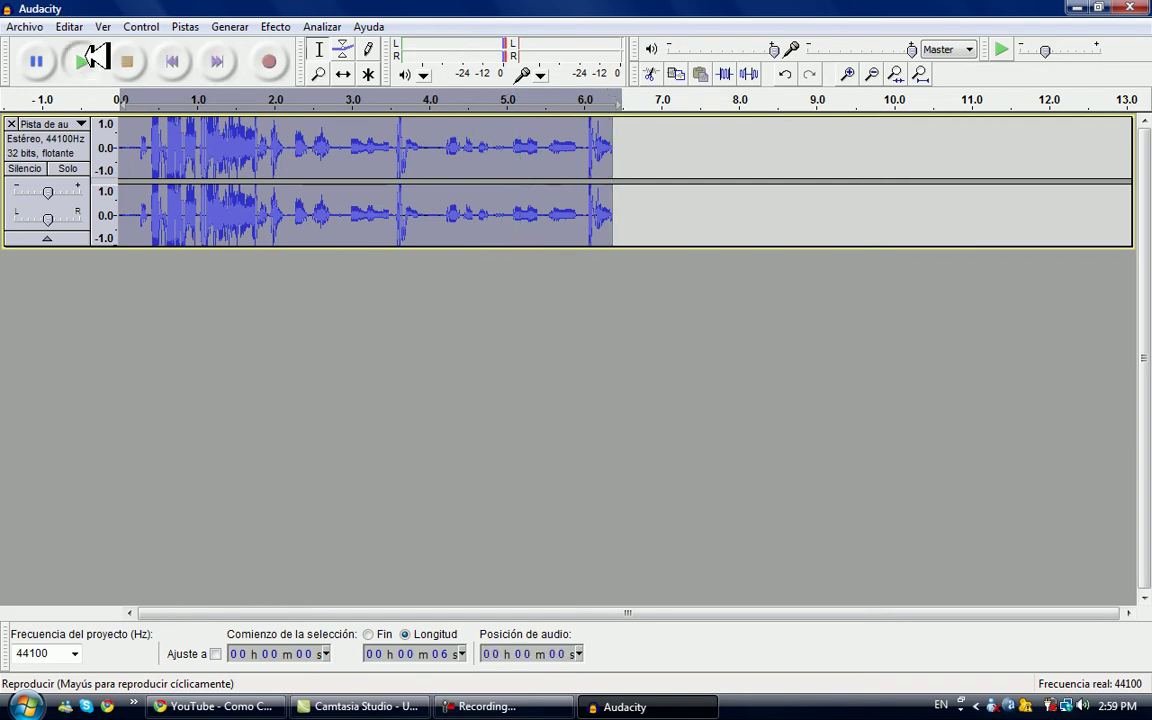
pyautogui.click(84, 60)
pyautogui.click(127, 60)
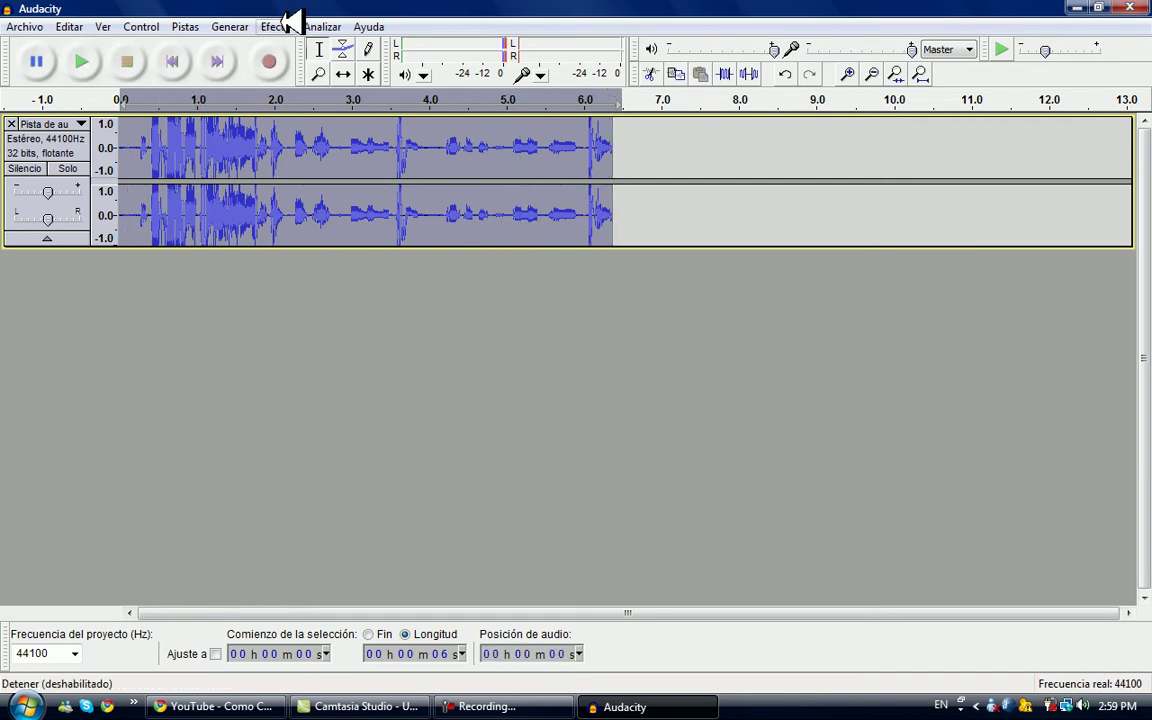
# Step: Lower the selected recording's pitch by a further 78 percent and play back the deeper voice
pyautogui.click(286, 24)
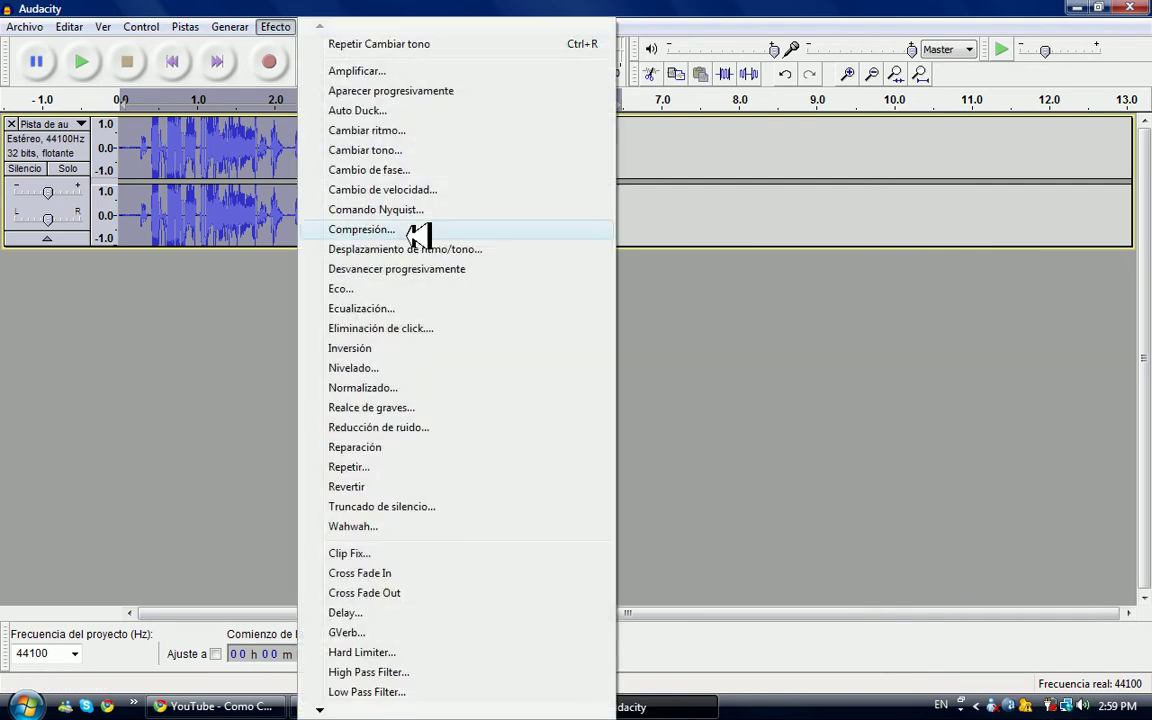
pyautogui.click(414, 148)
pyautogui.moveTo(545, 450); pyautogui.dragTo(474, 428)
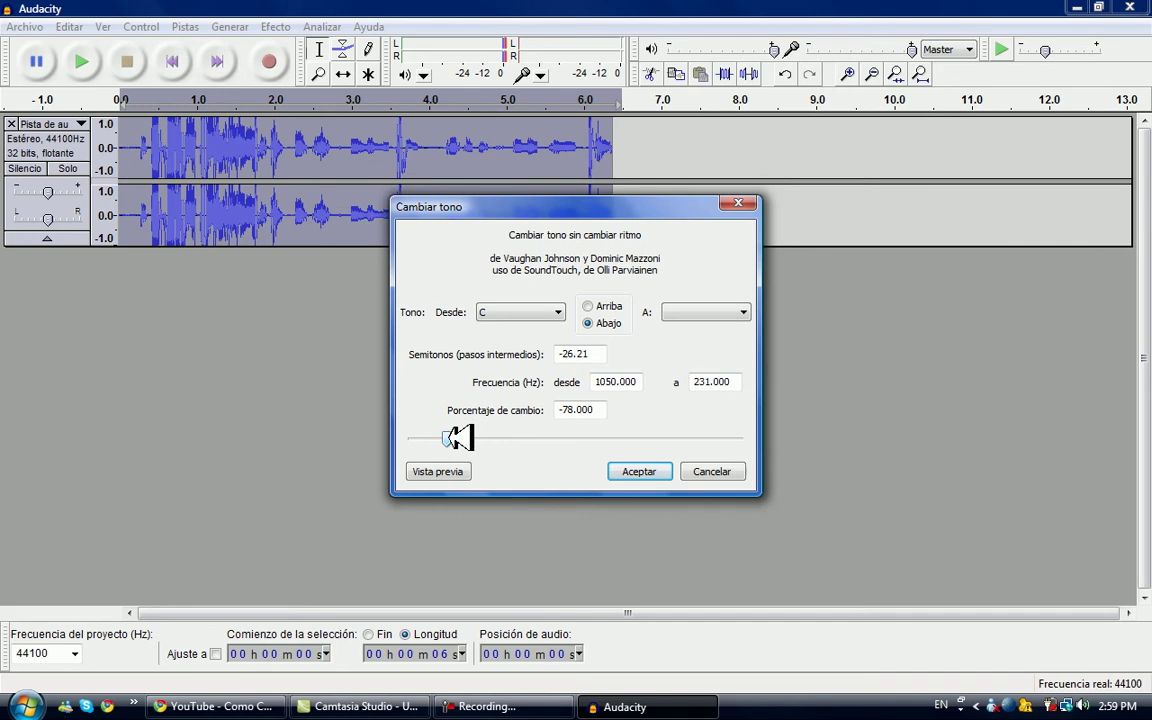
pyautogui.click(650, 471)
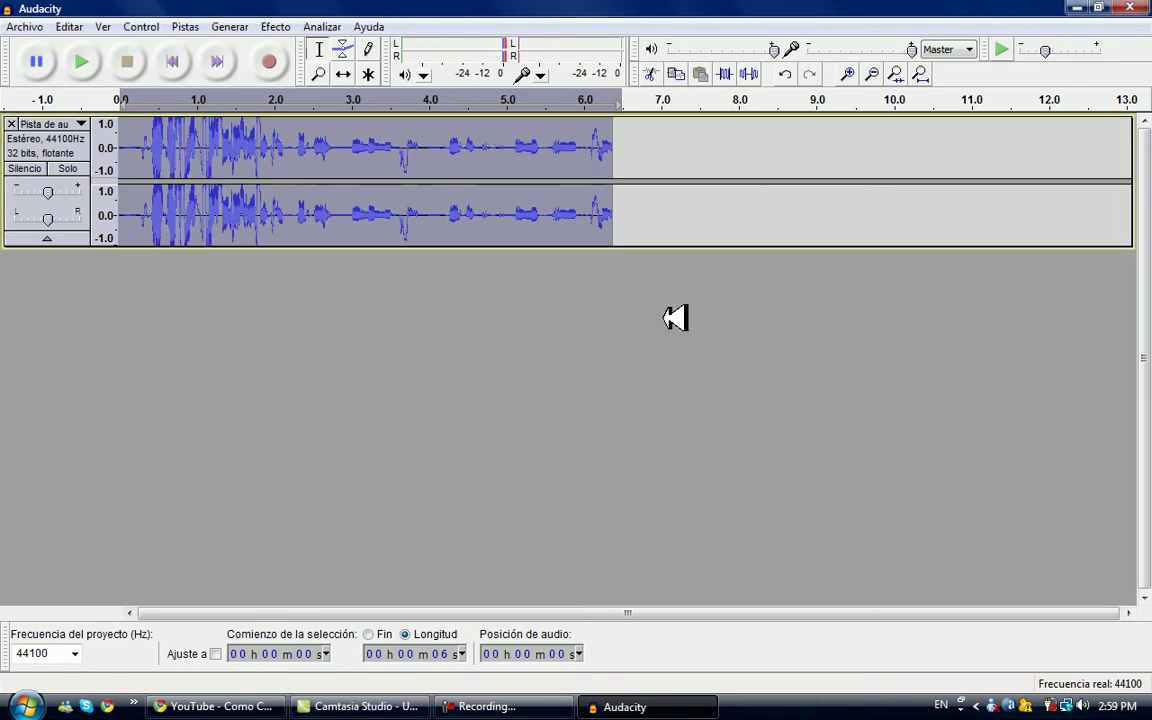
pyautogui.click(79, 68)
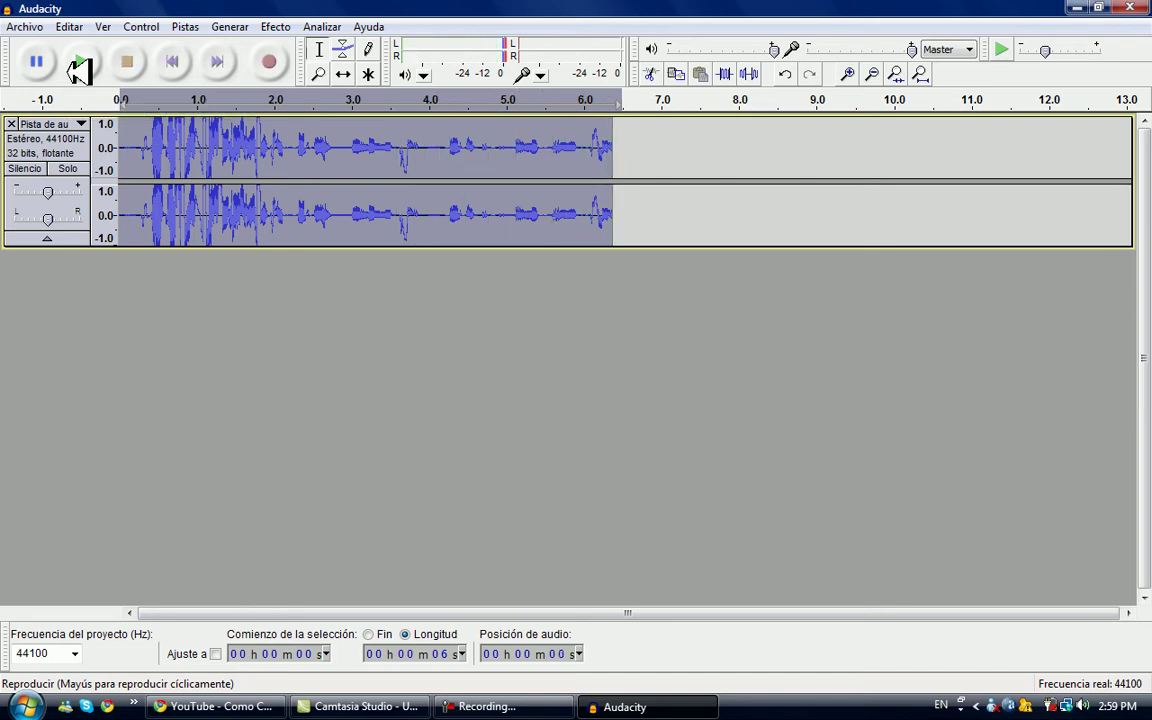
pyautogui.click(276, 27)
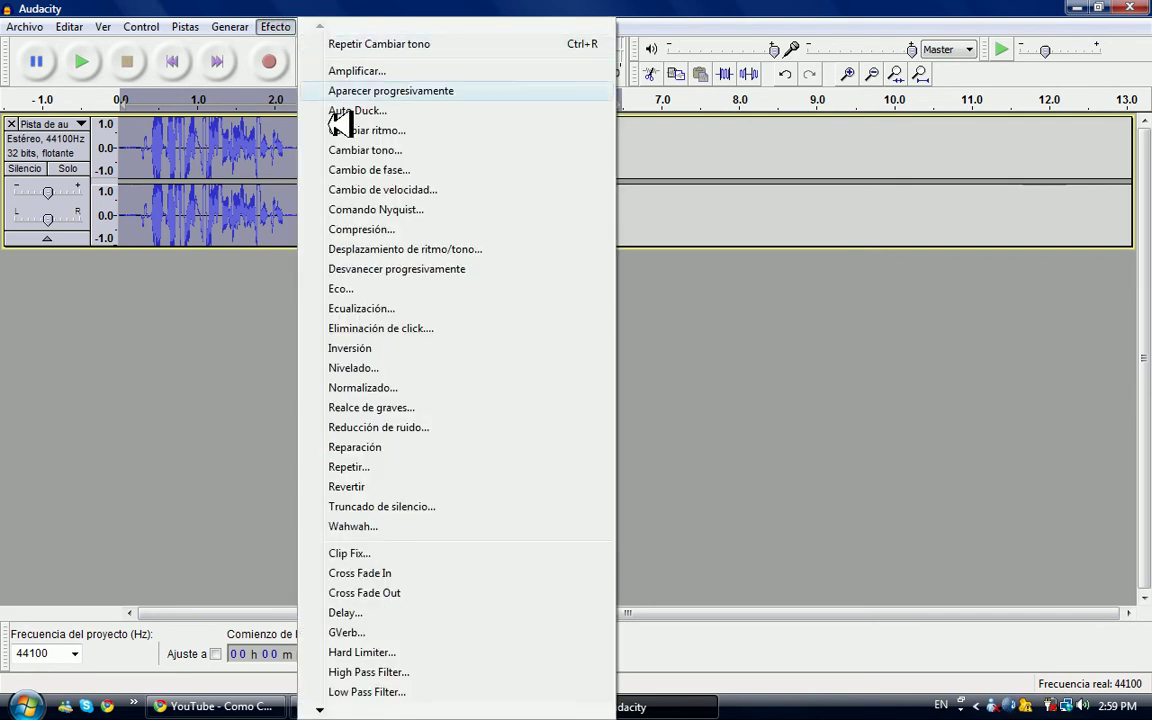
pyautogui.click(200, 7)
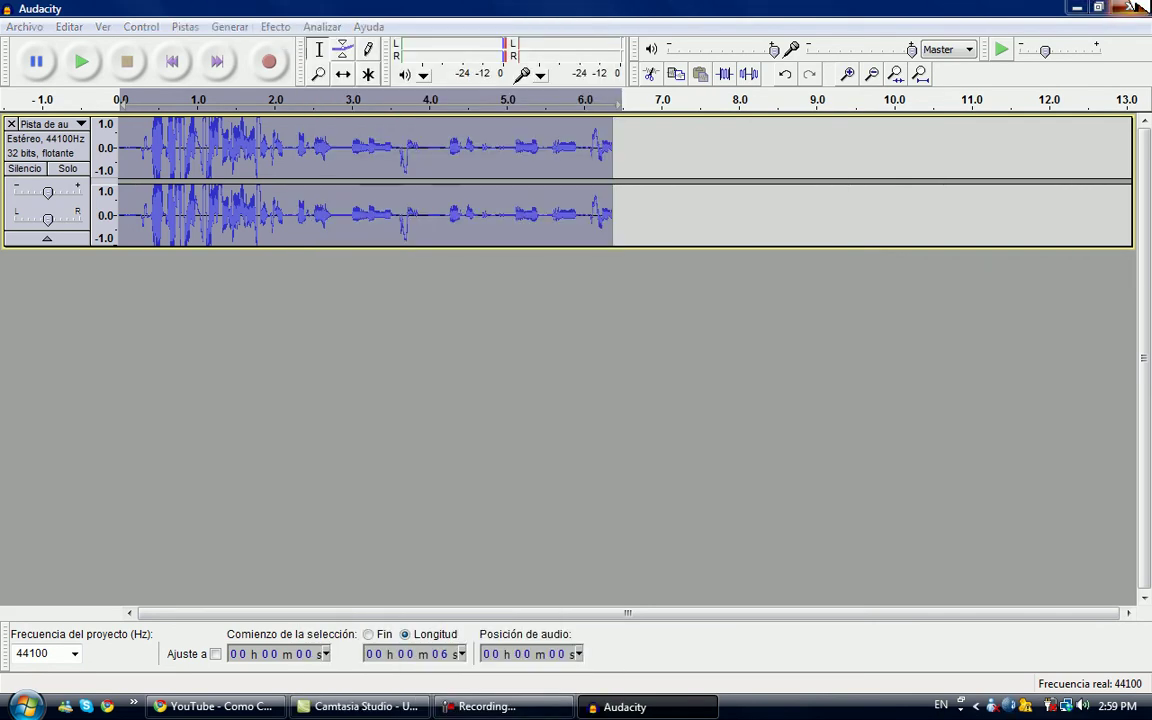
pyautogui.click(1133, 7)
pyautogui.click(675, 415)
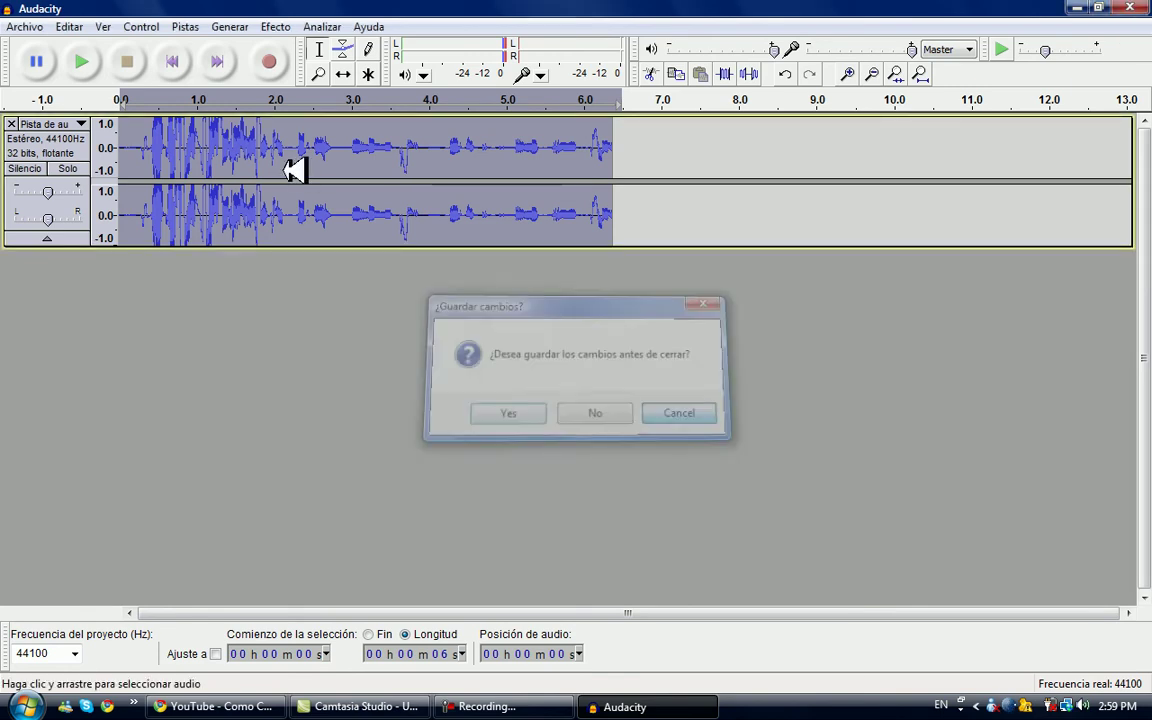
pyautogui.click(25, 27)
pyautogui.click(36, 3)
# Step: Start exporting the audio to the Desktop and set the file type to Archivos MP3
pyautogui.click(28, 26)
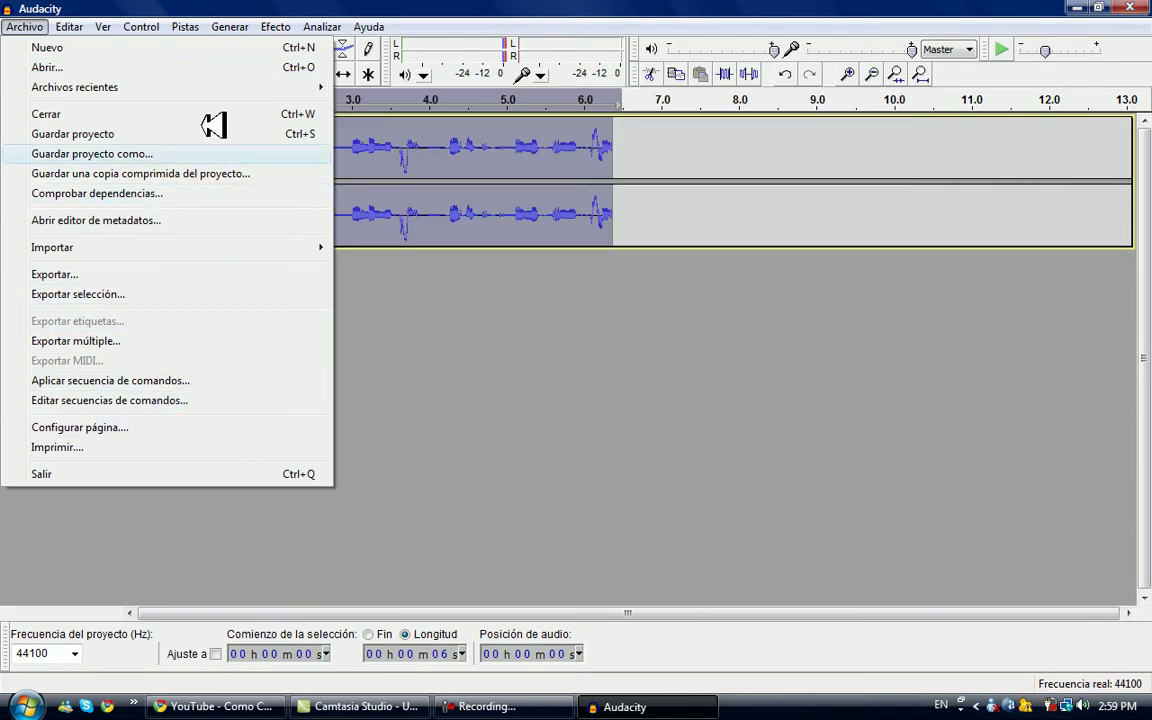
pyautogui.click(197, 272)
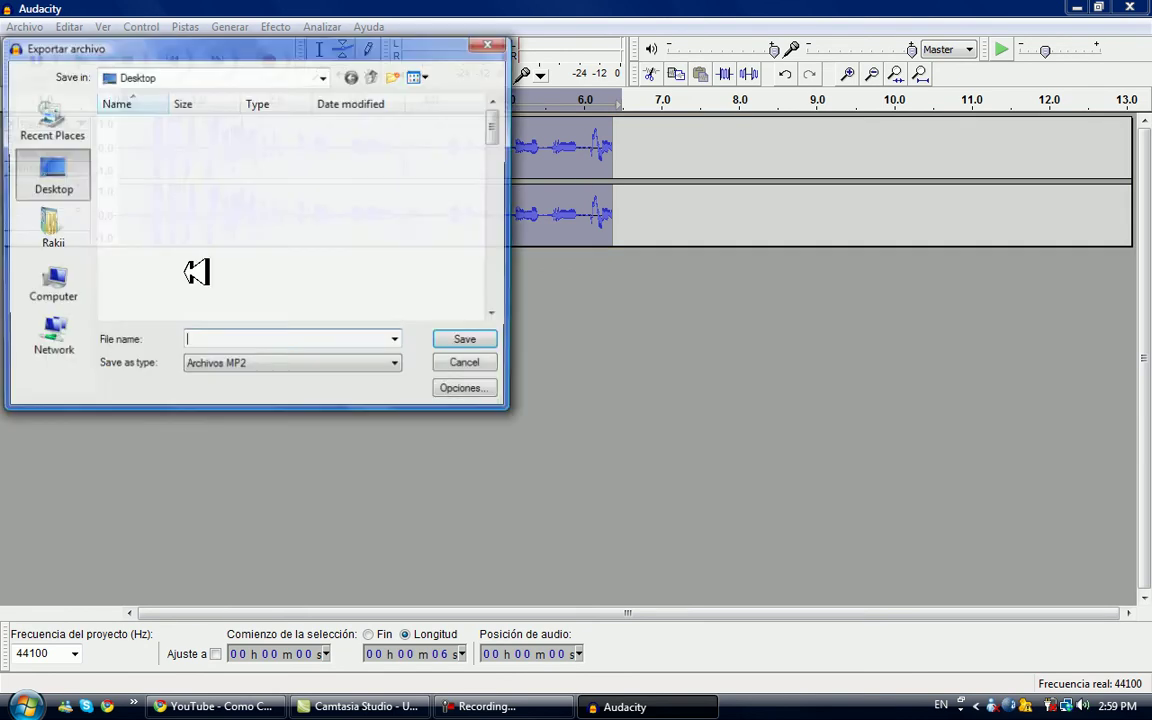
pyautogui.click(303, 365)
pyautogui.click(305, 366)
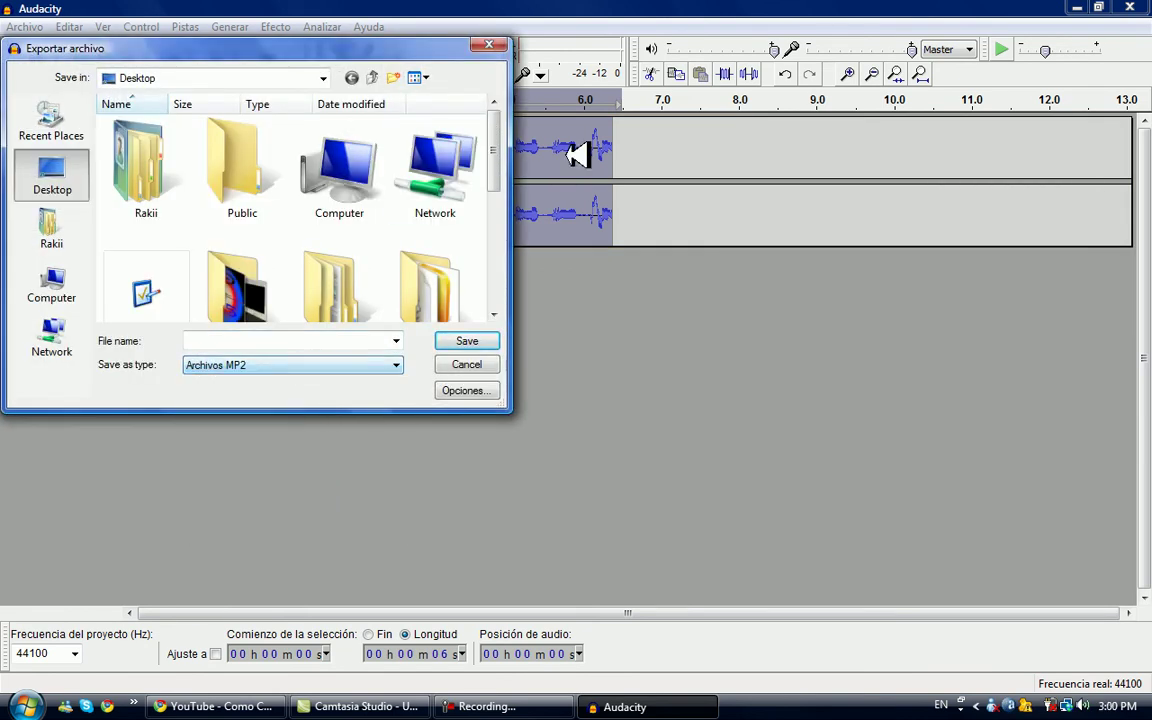
pyautogui.moveTo(503, 143)
pyautogui.mouseDown()
pyautogui.moveTo(491, 306)
pyautogui.moveTo(509, 150)
pyautogui.mouseUp()
pyautogui.click(361, 365)
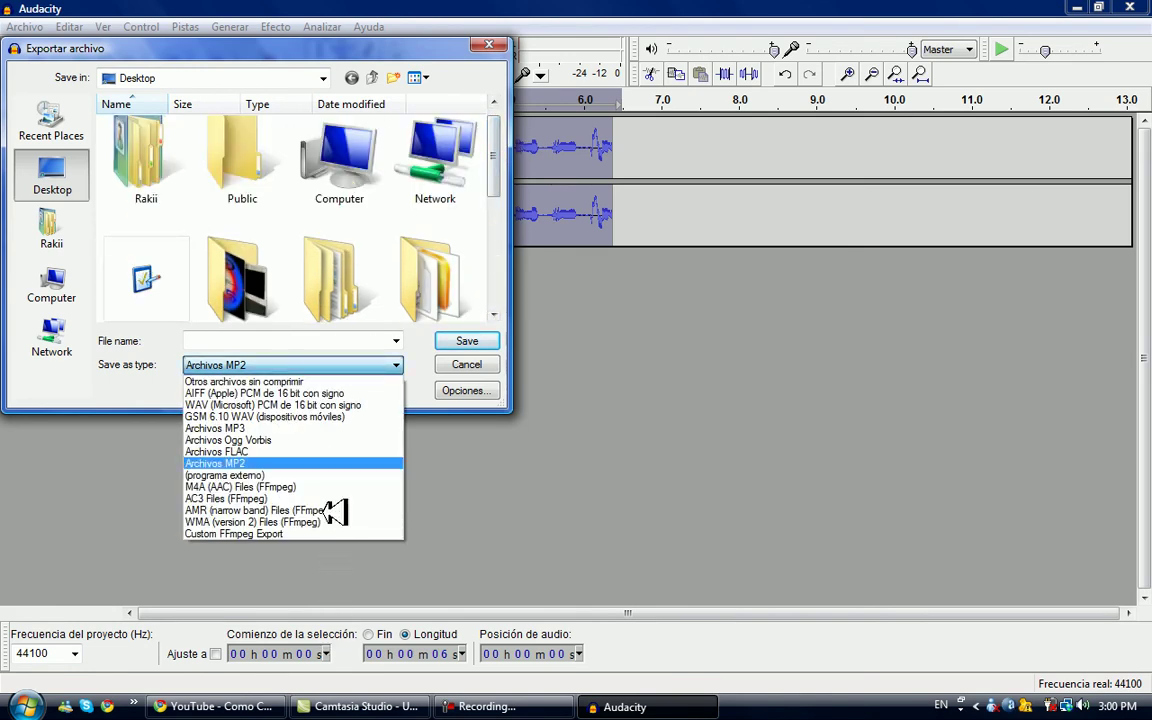
pyautogui.click(338, 428)
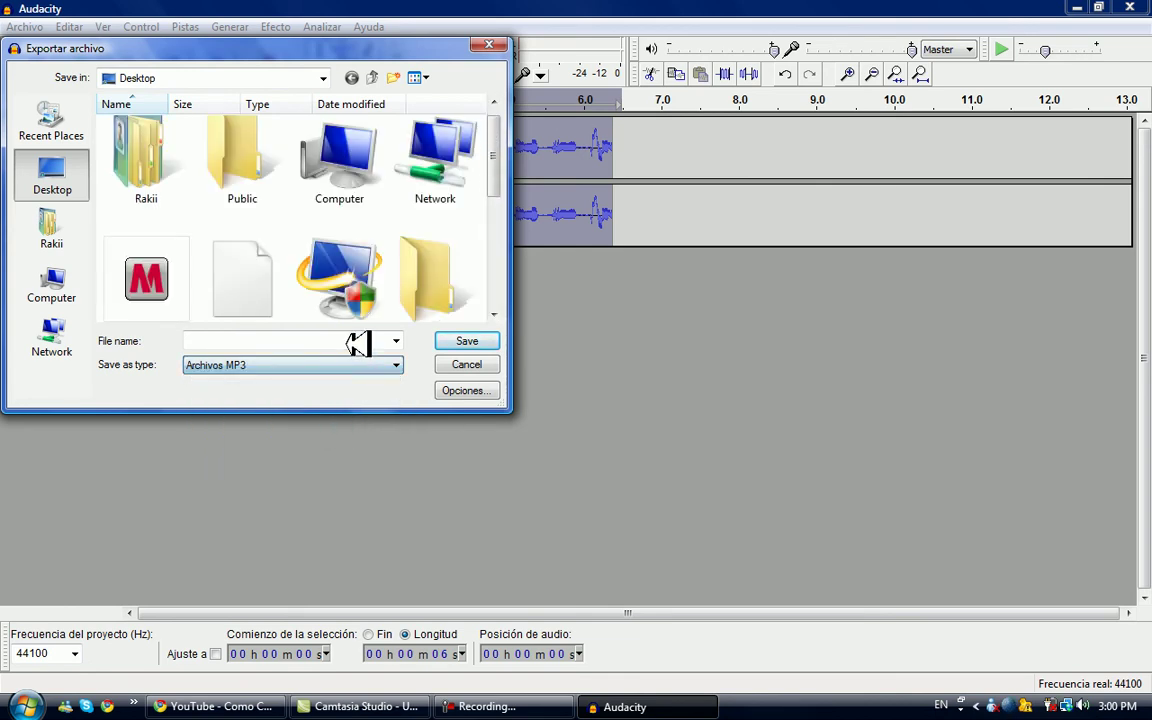
# Step: Try to save the MP3 export as "de" with blank metadata, using the default lame_enc.dll location
pyautogui.write('de')
pyautogui.click(460, 341)
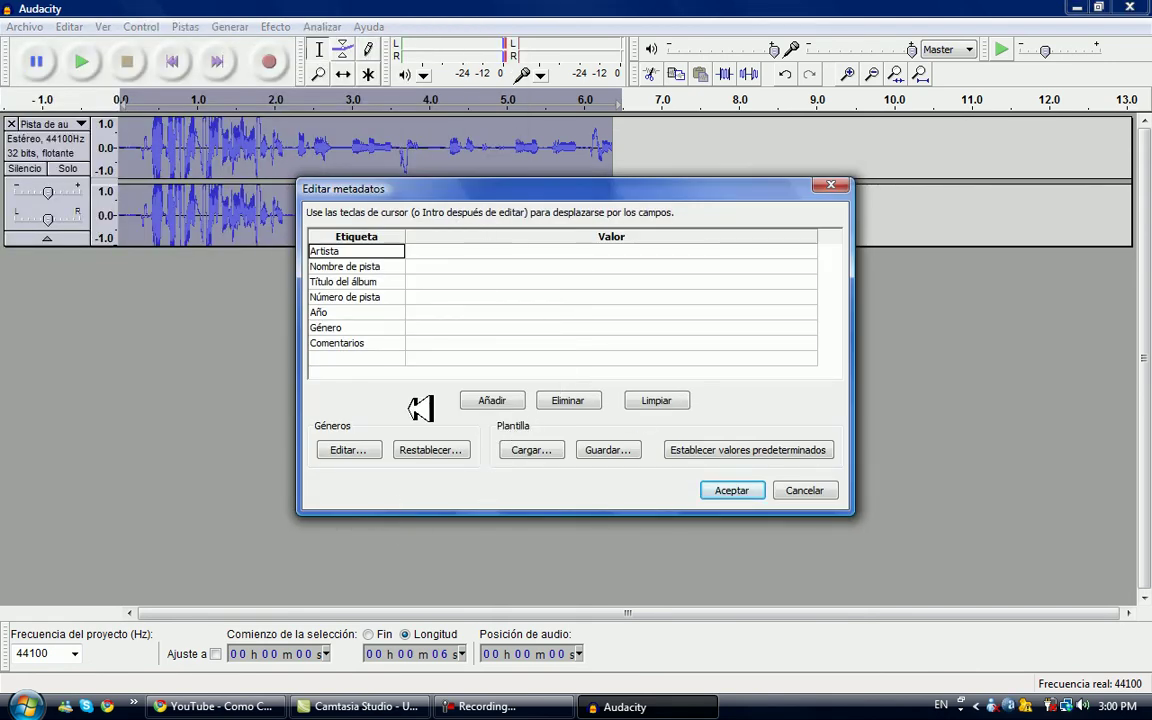
pyautogui.click(733, 490)
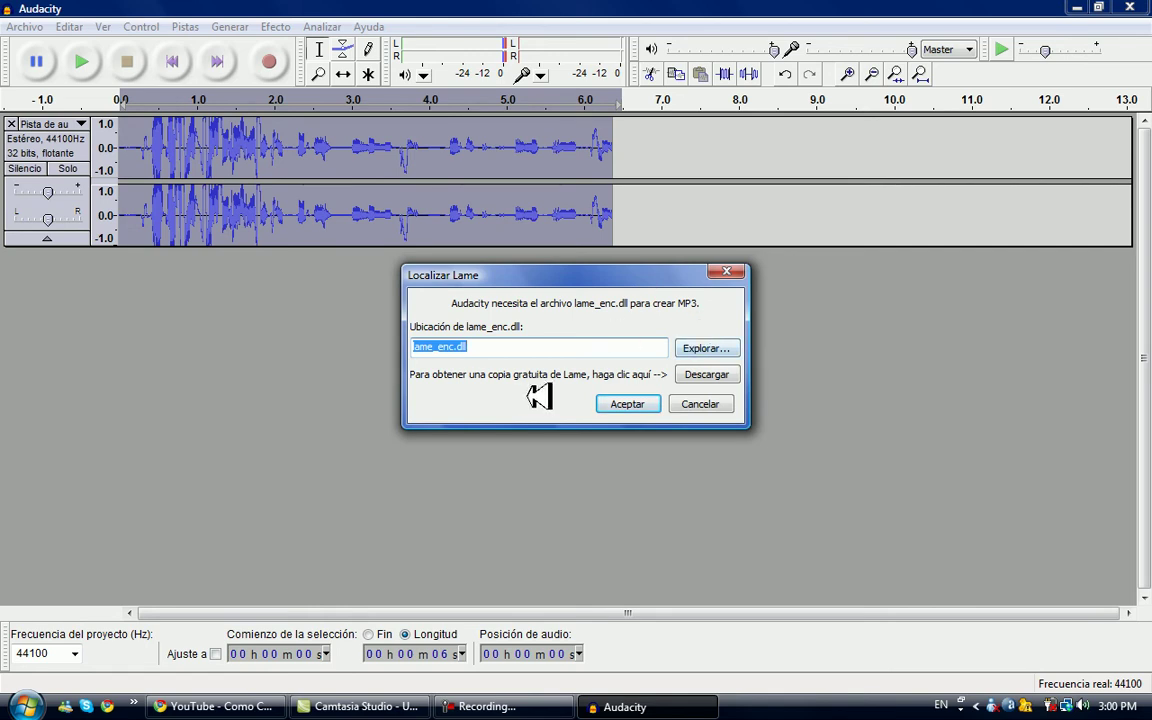
pyautogui.click(643, 404)
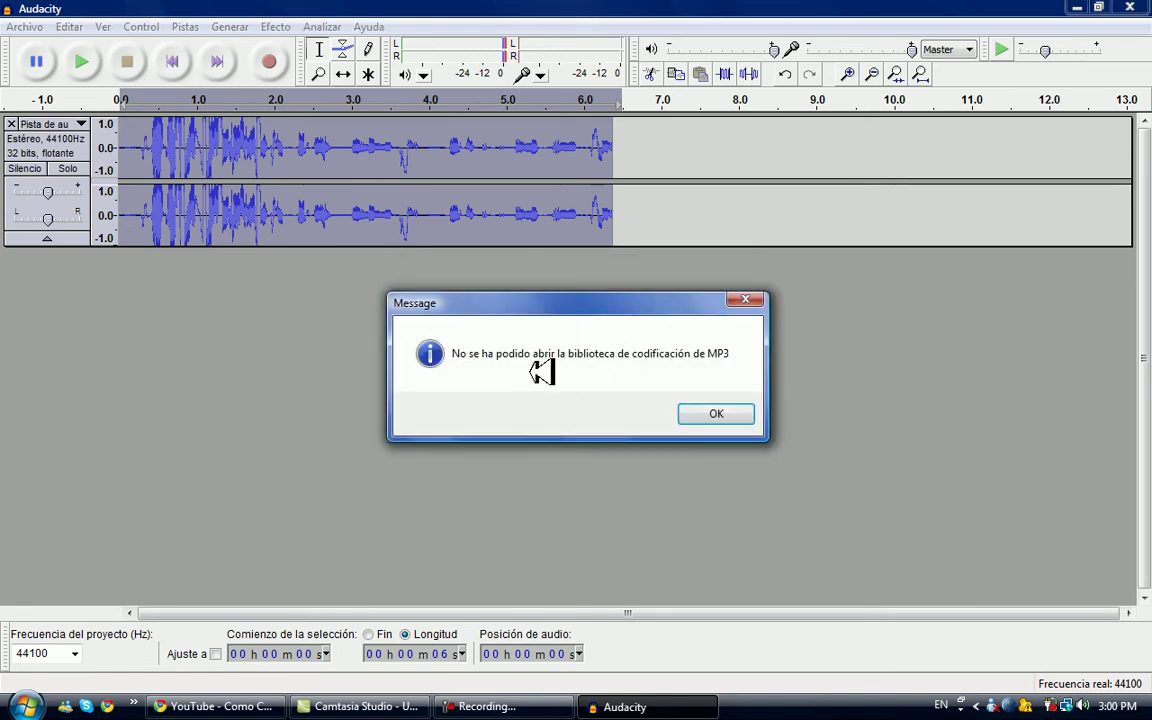
pyautogui.click(718, 411)
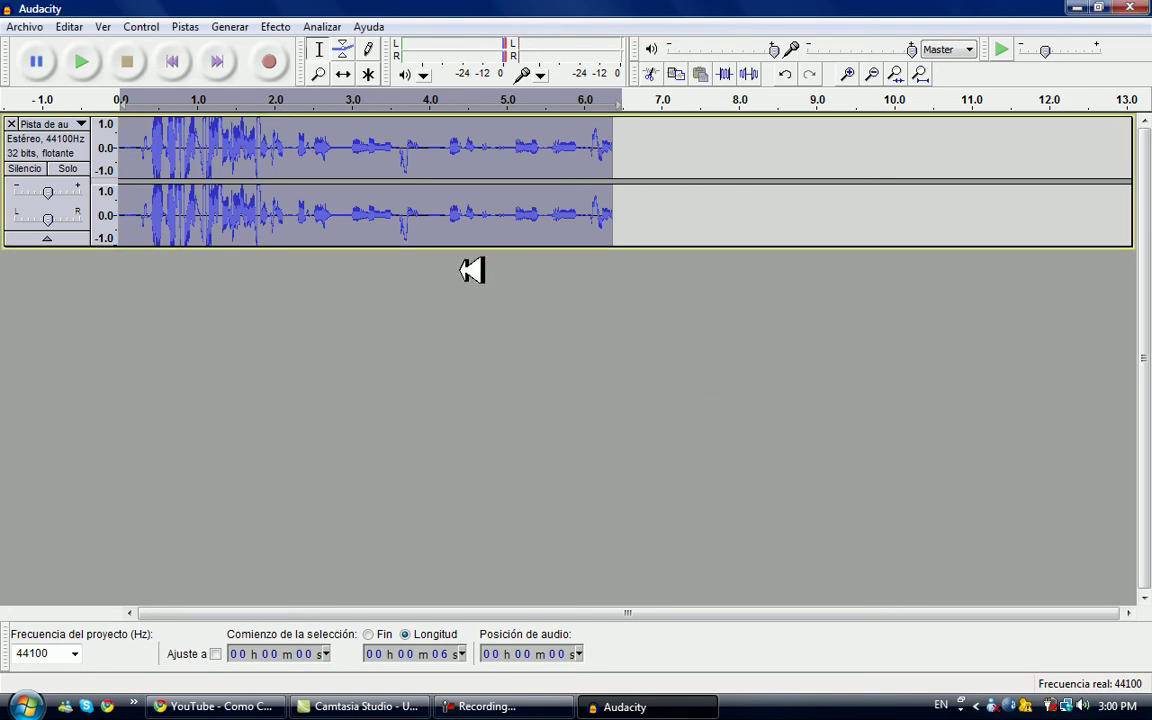
# Step: Export the audio as MP3 again with blank metadata and open the download help for the missing LAME encoder
pyautogui.click(28, 26)
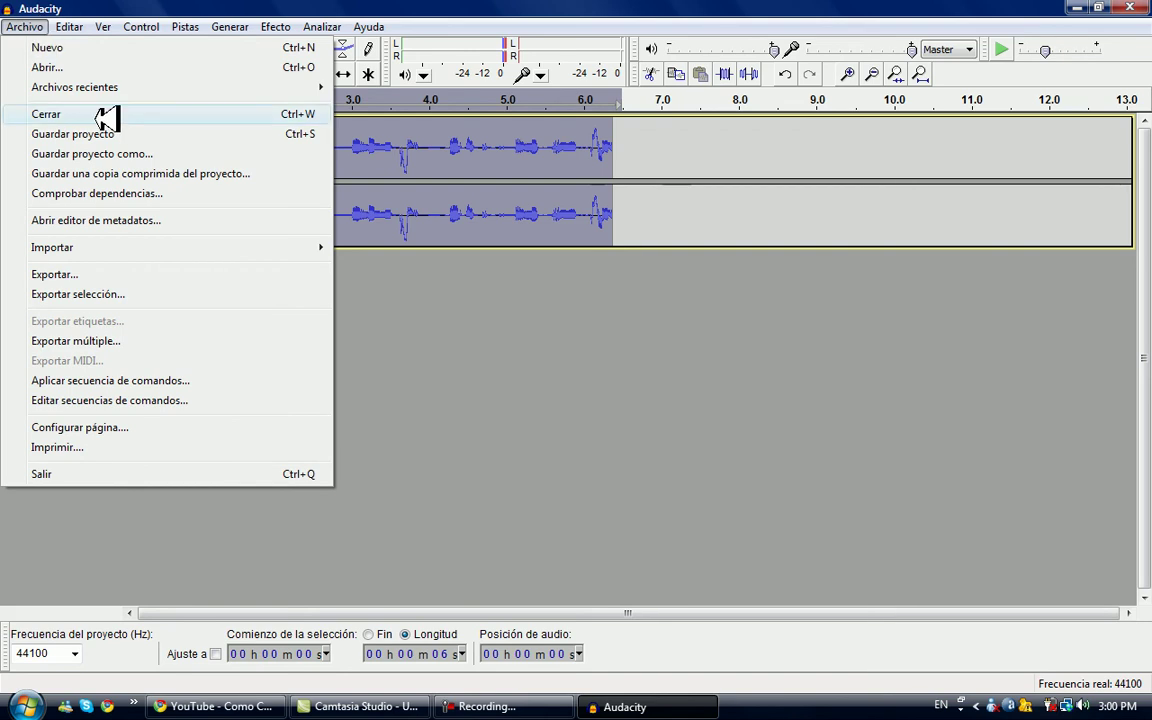
pyautogui.click(160, 273)
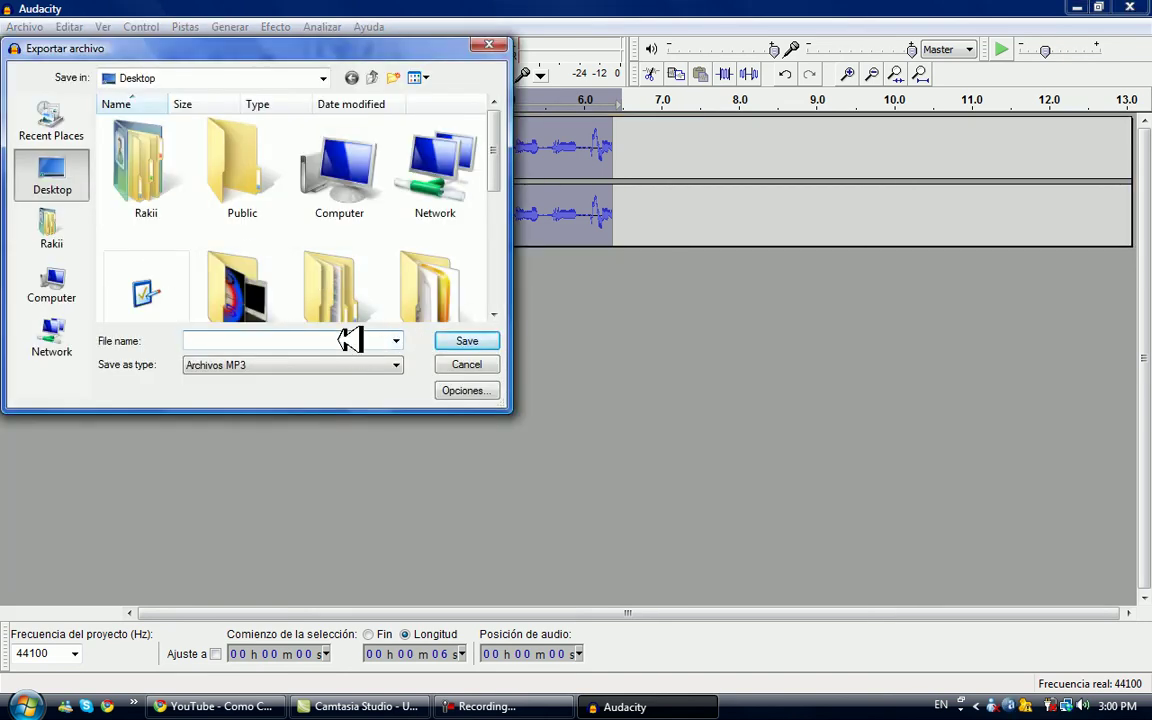
pyautogui.click(466, 341)
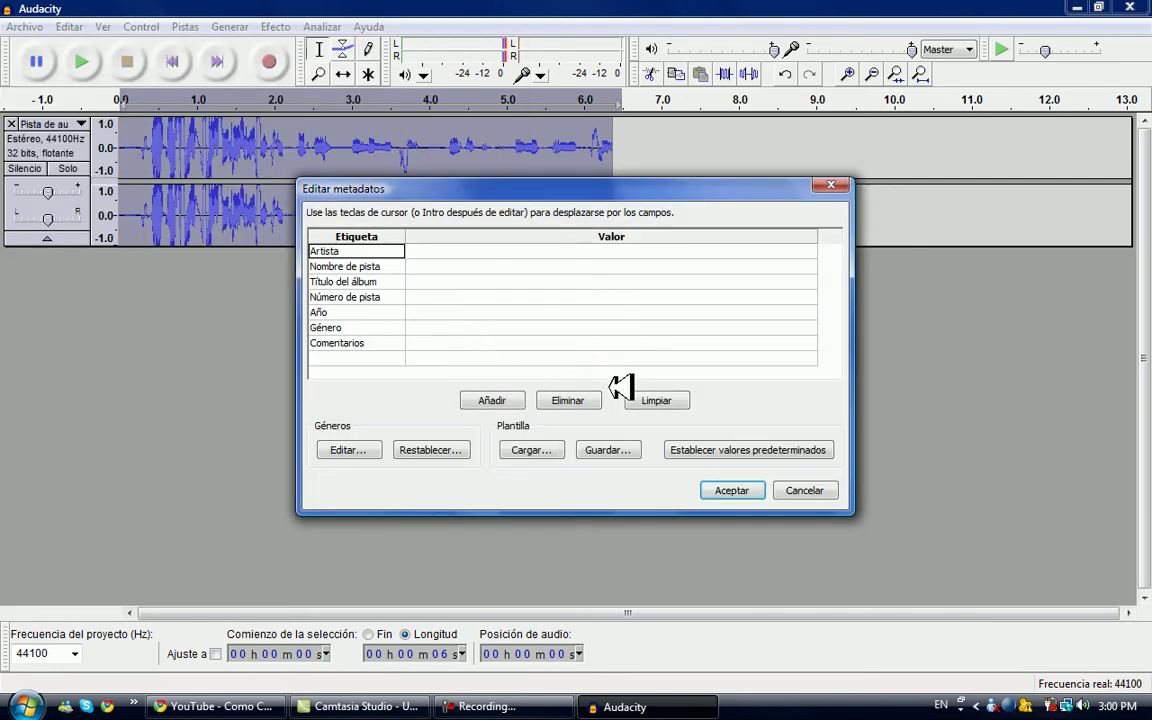
pyautogui.click(736, 488)
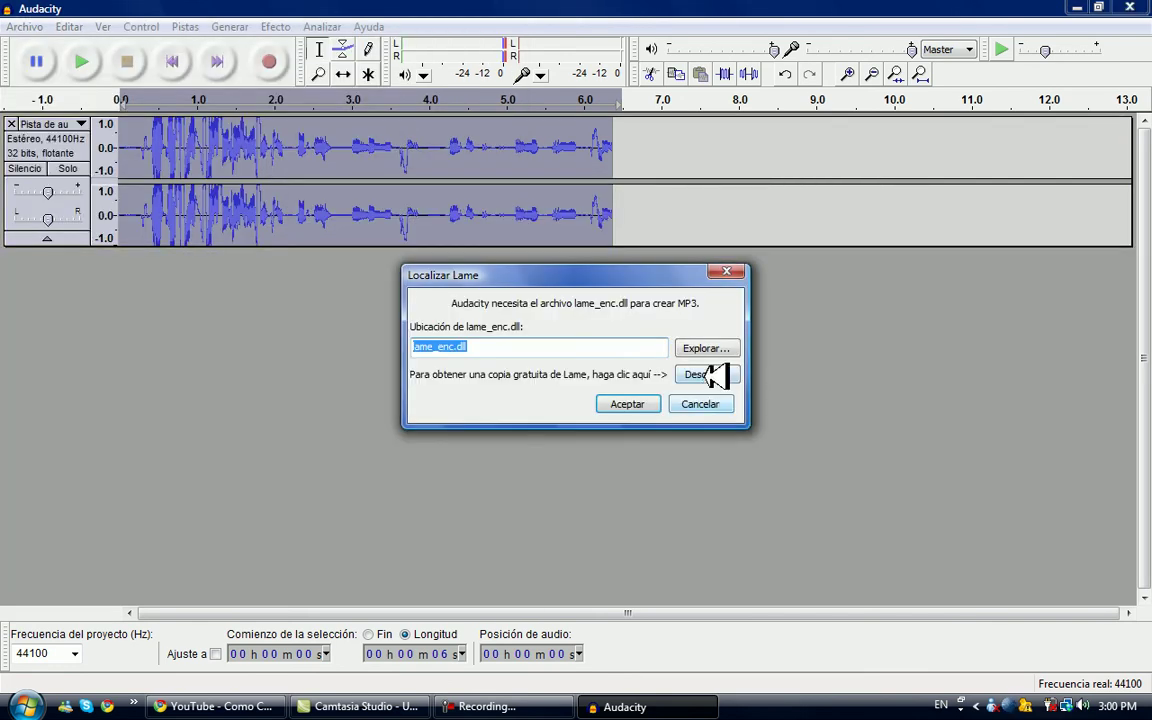
pyautogui.click(705, 375)
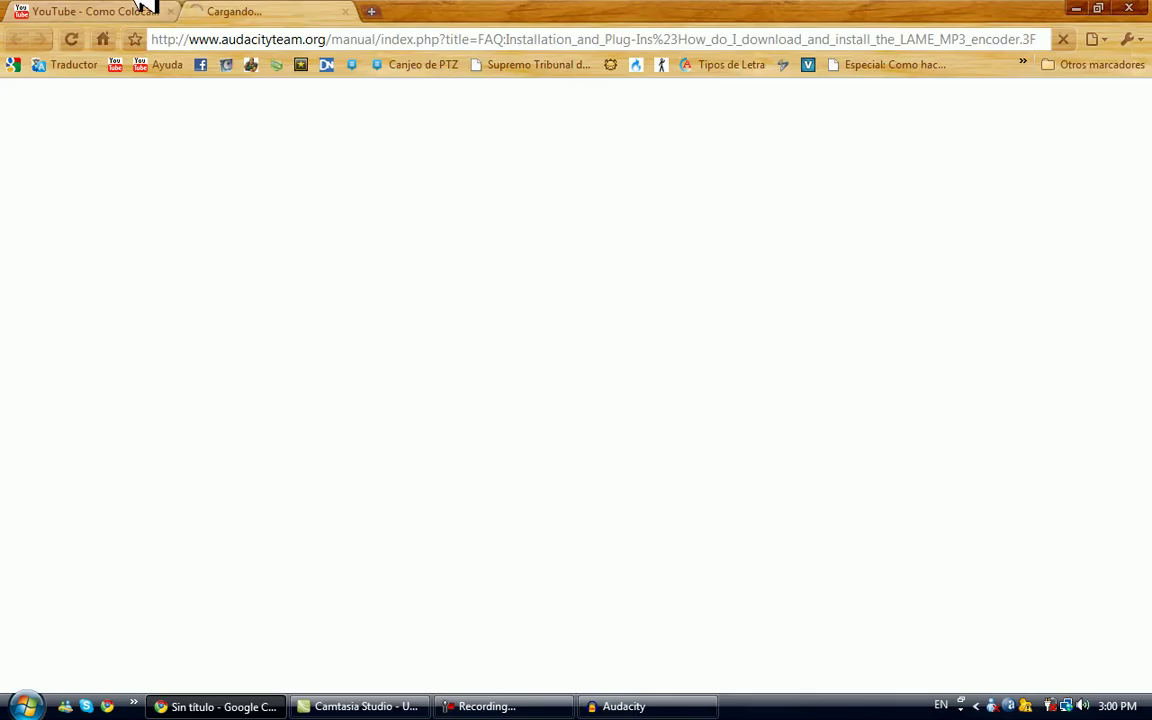
# Step: Open the LAME download page from the Audacity FAQ in a new tab and return to the FAQ instructions
pyautogui.click(100, 8)
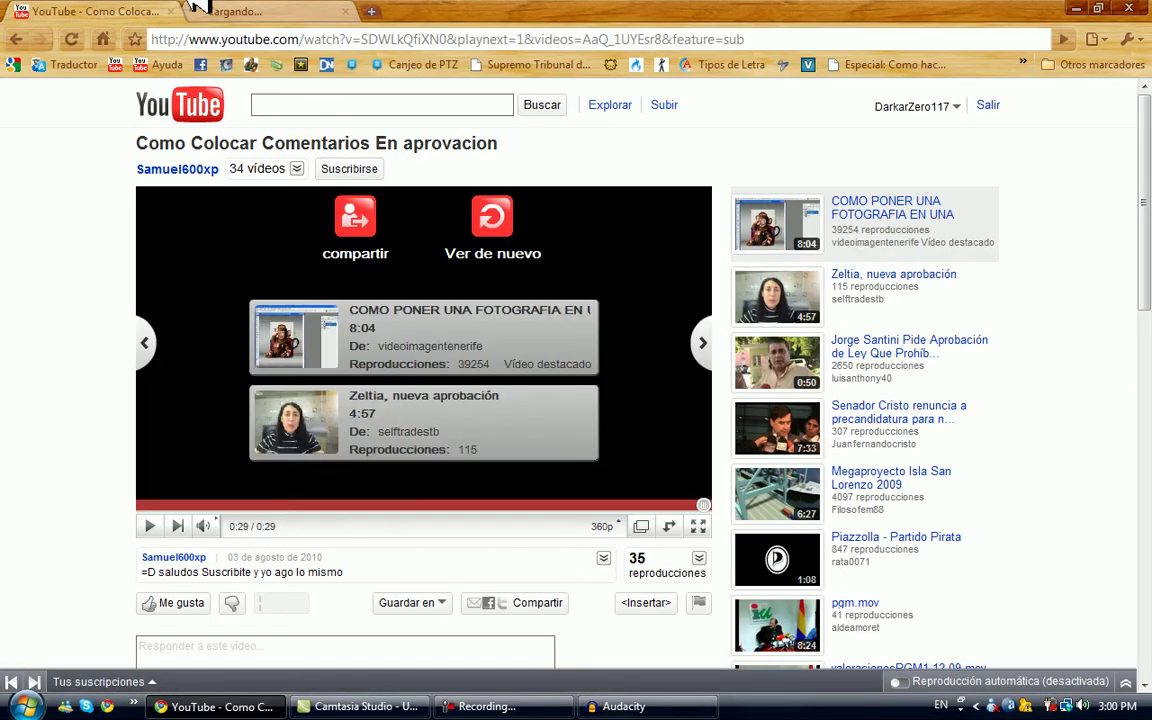
pyautogui.click(240, 10)
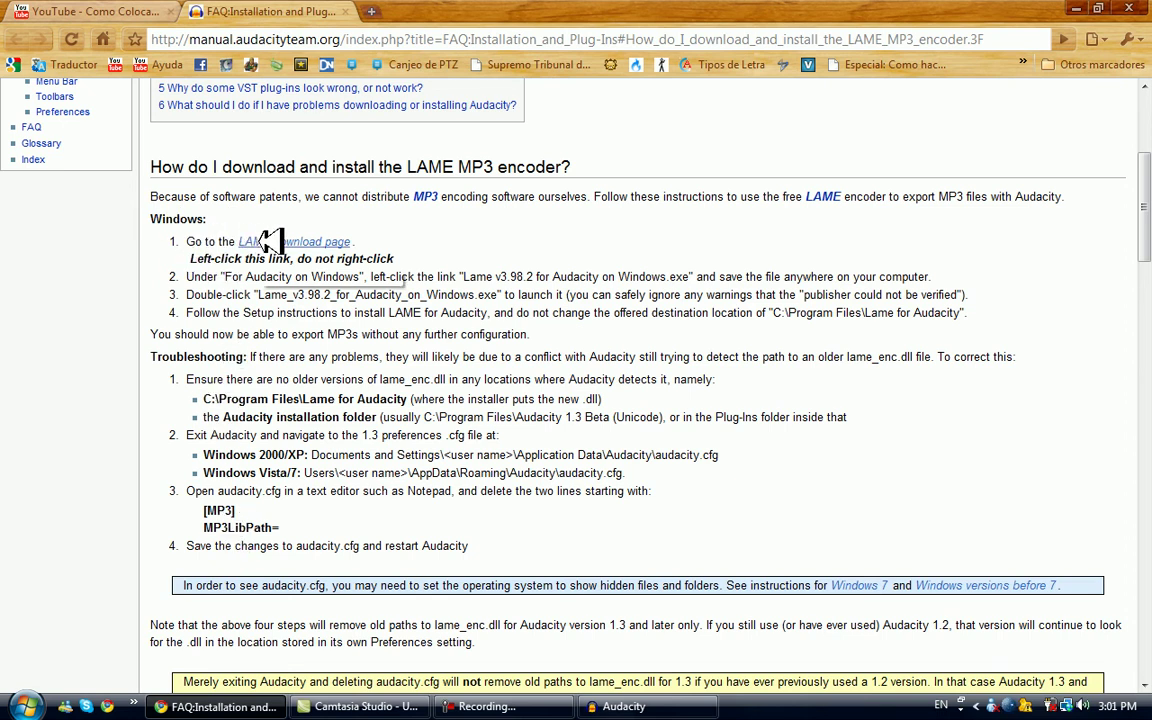
pyautogui.rightClick(285, 241)
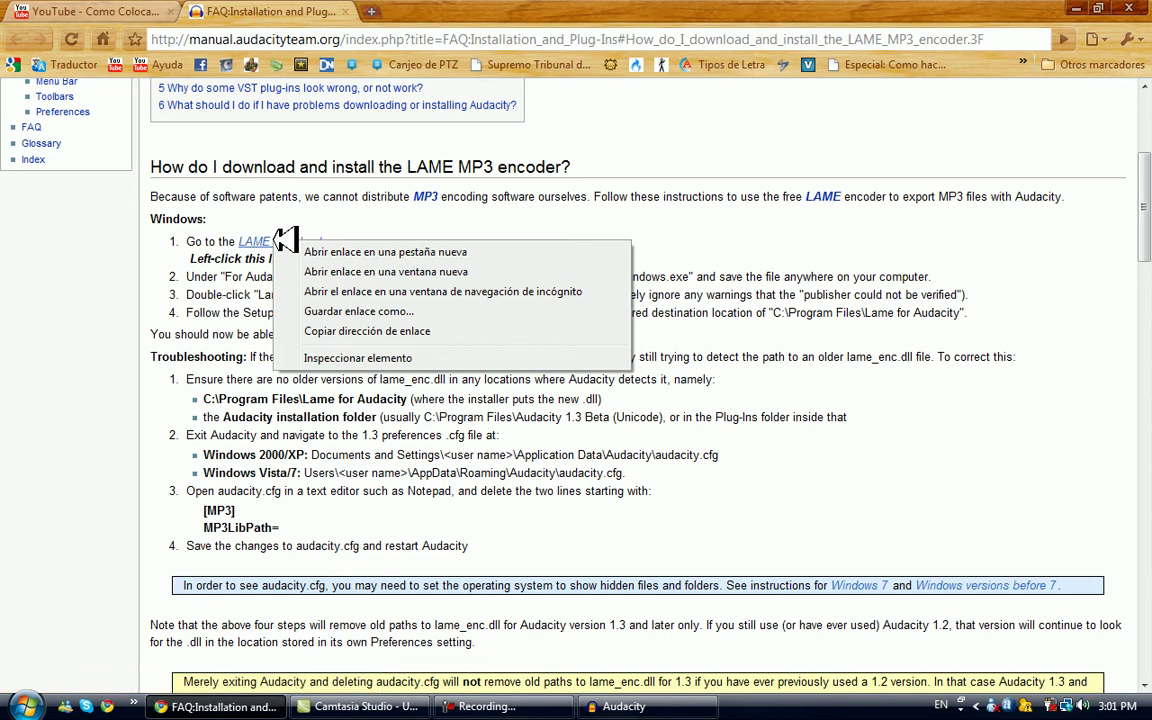
pyautogui.click(310, 249)
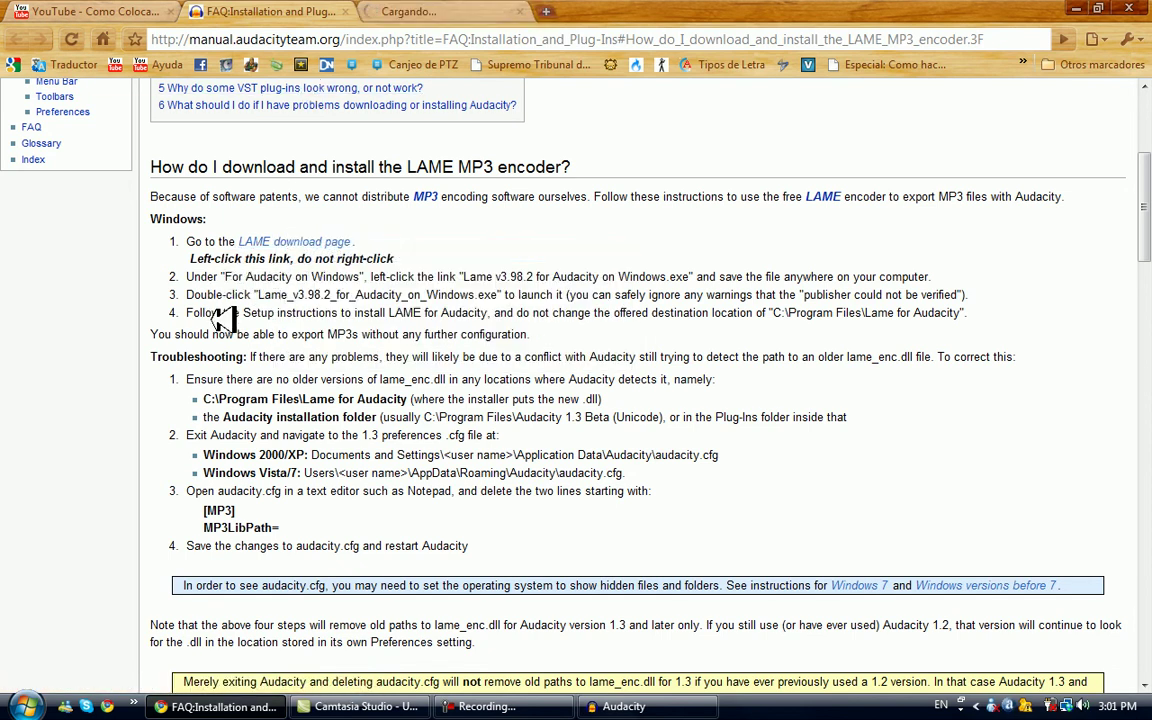
pyautogui.click(447, 8)
pyautogui.click(266, 9)
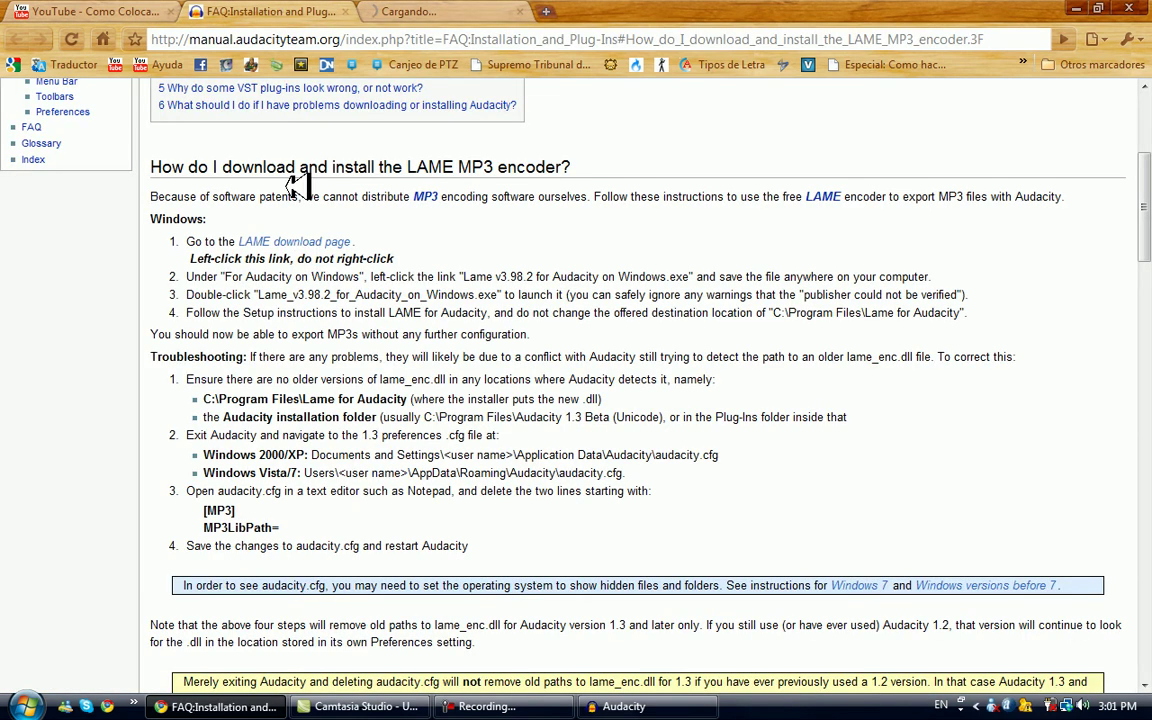
# Step: Examine the FAQ's Windows download instruction and look through the LAME download page for the matching file
pyautogui.moveTo(201, 277); pyautogui.dragTo(764, 268)
pyautogui.click(255, 290)
pyautogui.click(385, 10)
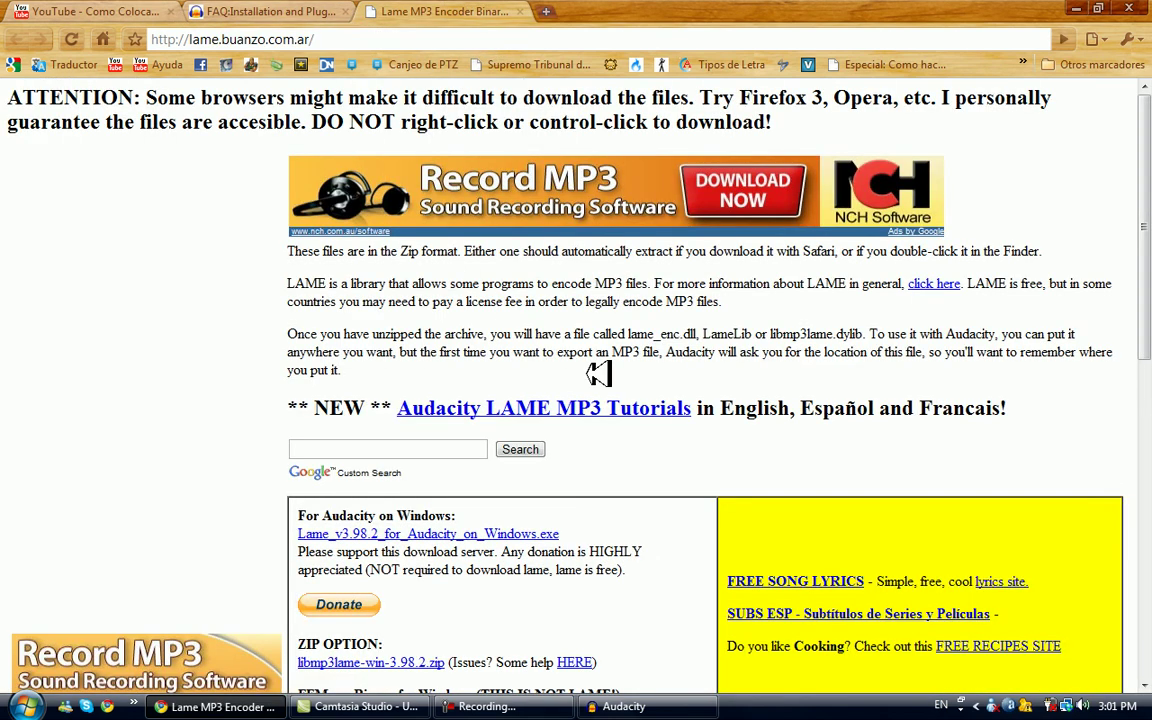
pyautogui.moveTo(1146, 228); pyautogui.dragTo(1148, 525)
pyautogui.moveTo(1150, 370); pyautogui.dragTo(1150, 143)
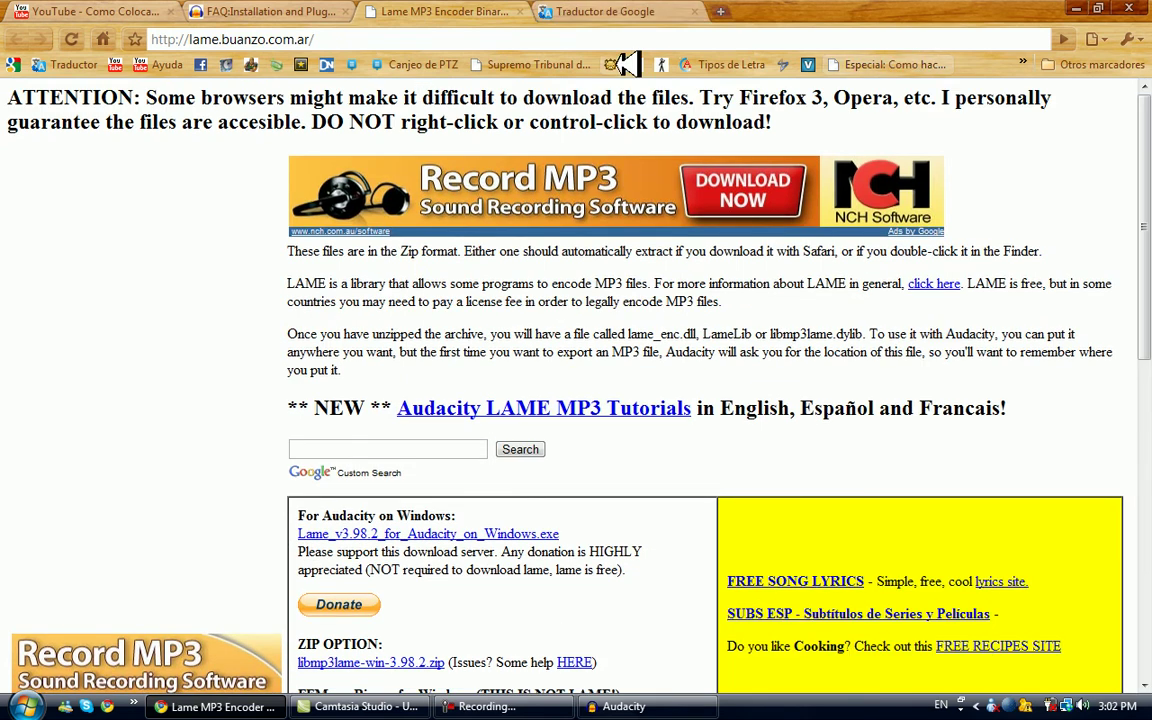
# Step: Download Lame_v3.98.2_for_Audacity_on_Windows.exe, allow the file to be kept, and close the Google translator page
pyautogui.rightClick(395, 535)
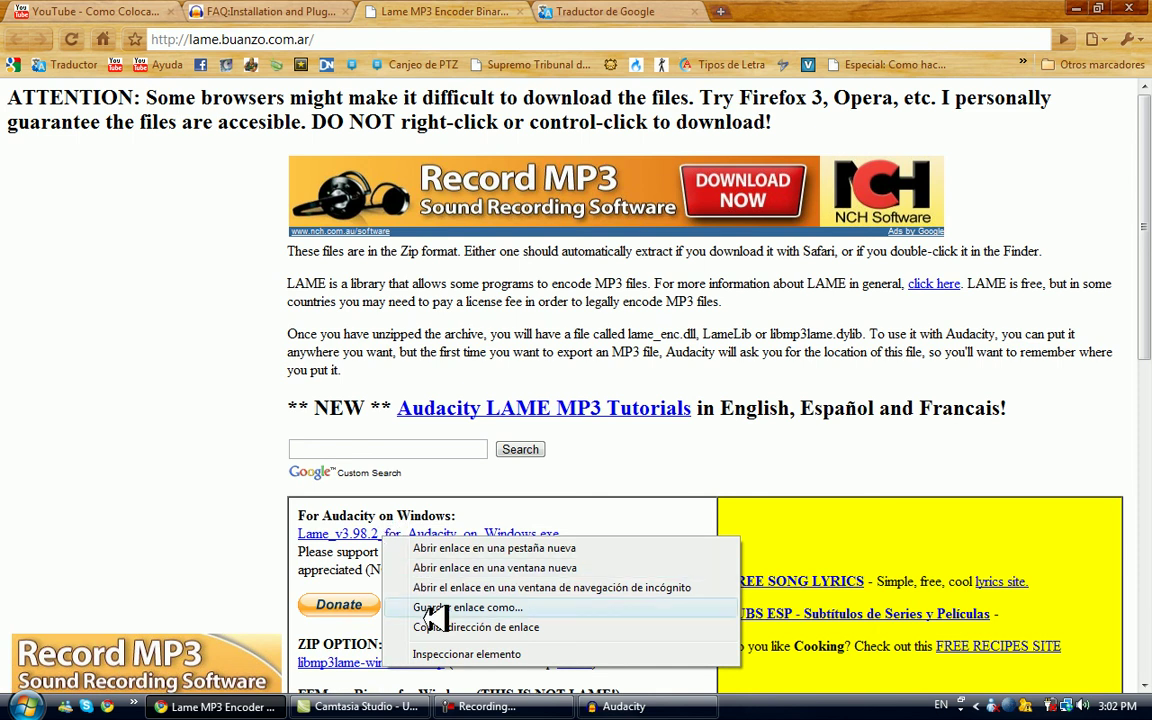
pyautogui.click(205, 575)
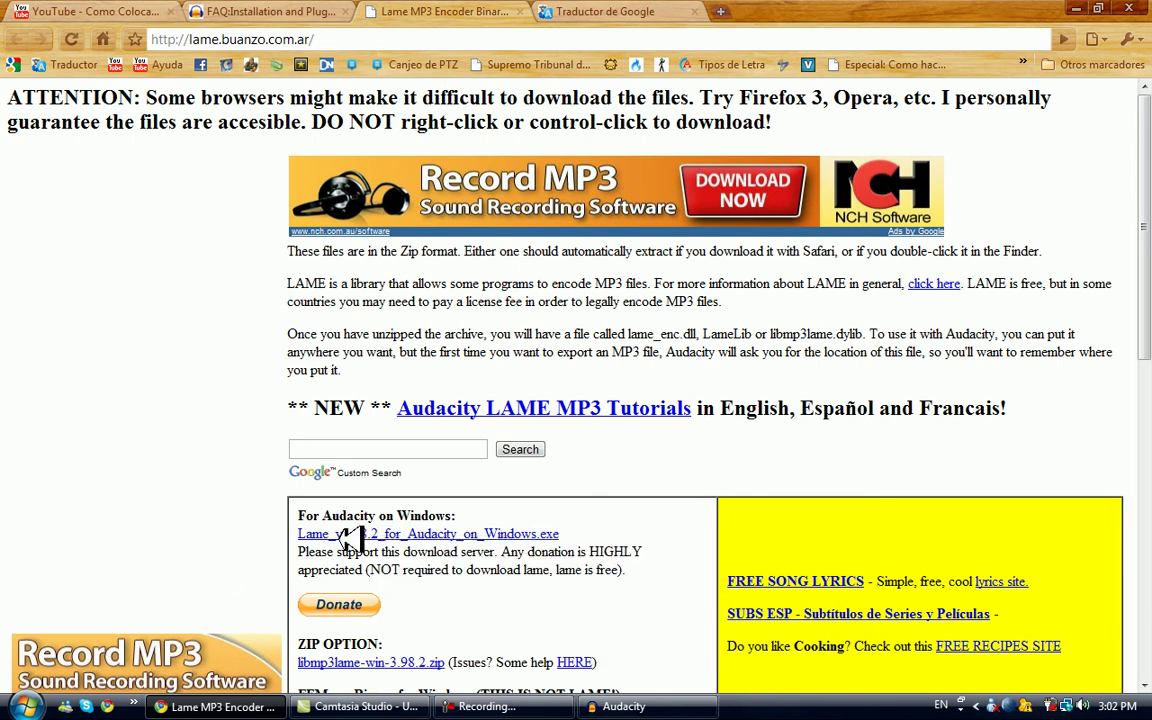
pyautogui.click(545, 10)
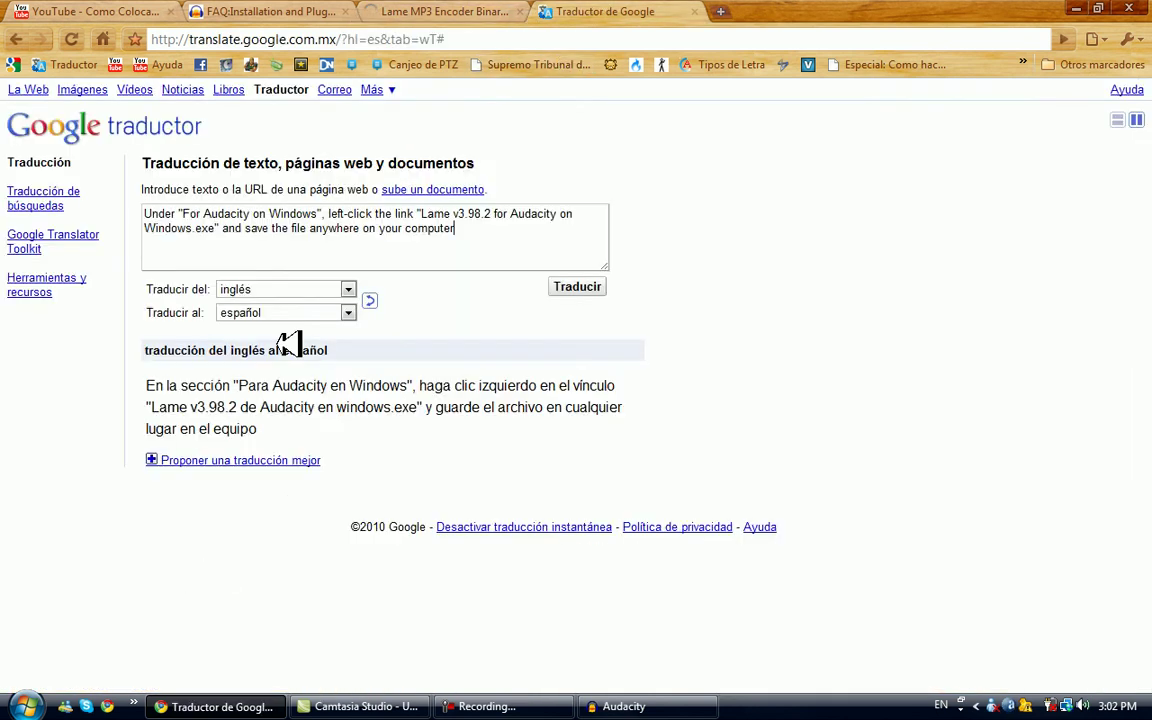
pyautogui.click(445, 11)
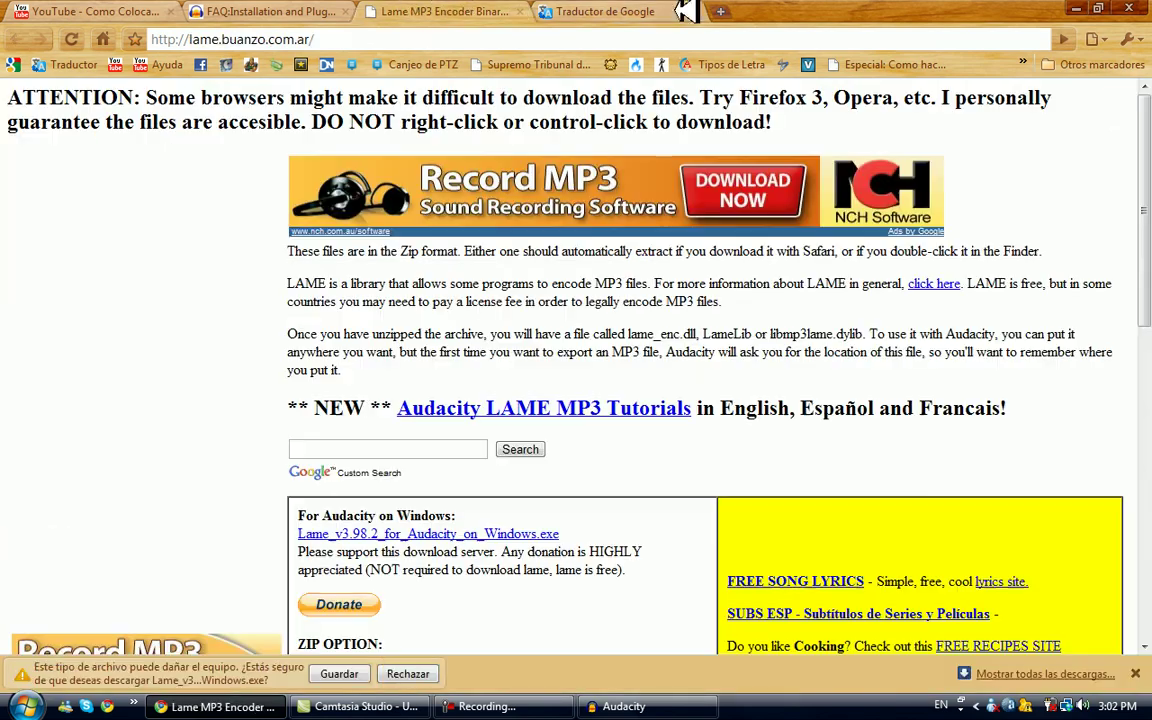
pyautogui.click(699, 11)
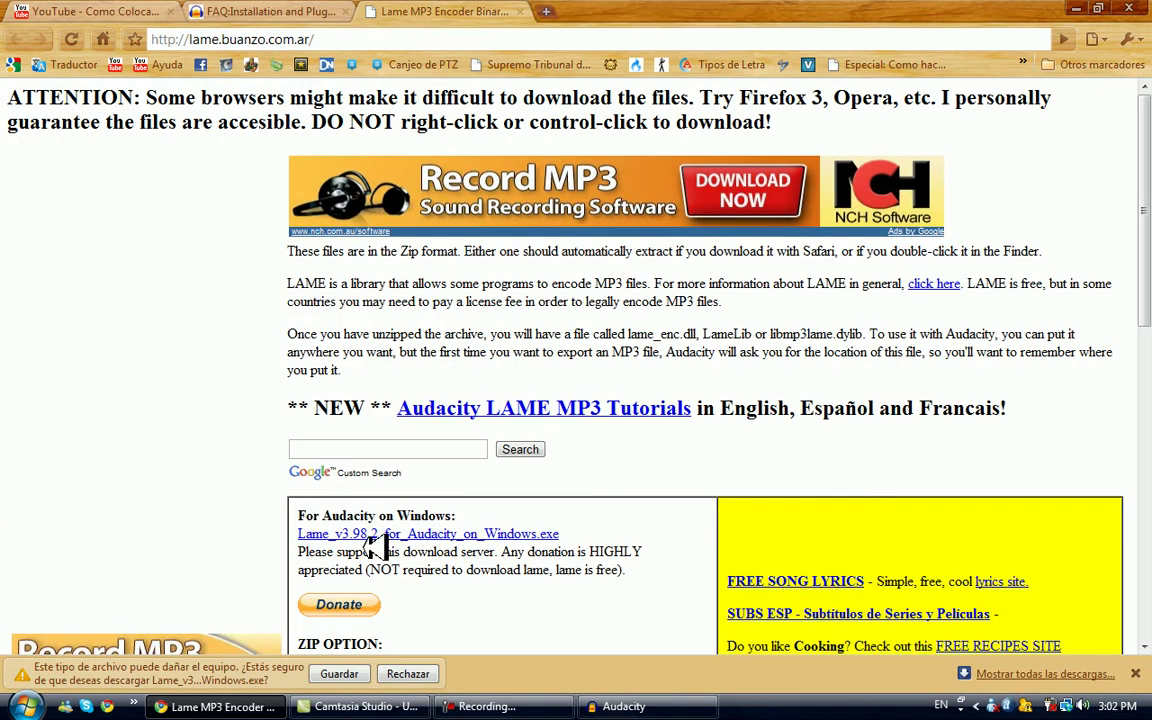
pyautogui.click(339, 673)
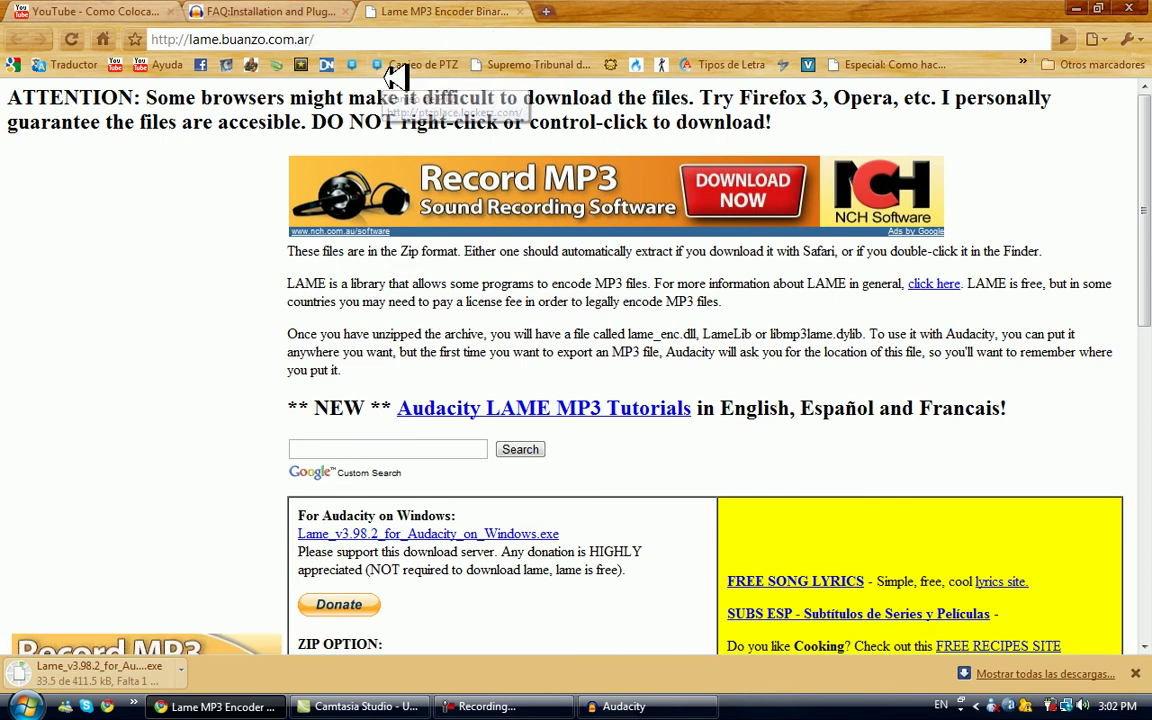
pyautogui.press('F9')
pyautogui.press('F9')
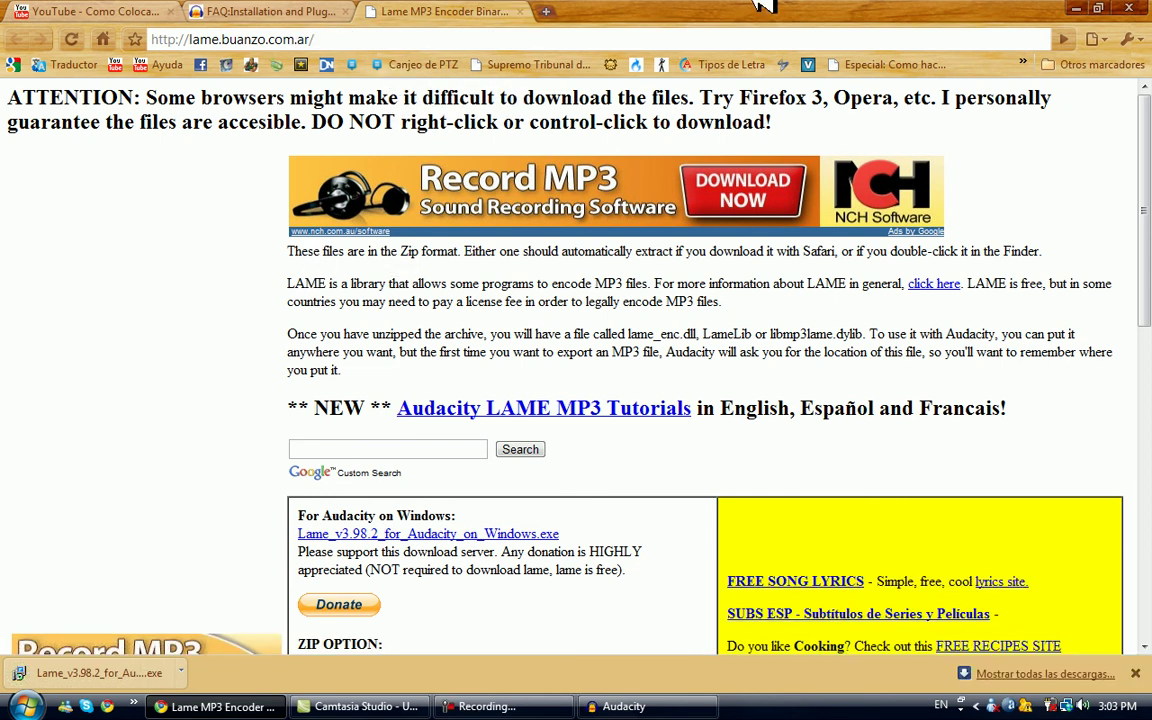
# Step: Shrink the browser window aside, cancel the pending LAME prompt in Audacity, and minimize Audacity to uncover the desktop
pyautogui.click(1098, 8)
pyautogui.moveTo(459, 0); pyautogui.dragTo(463, 8)
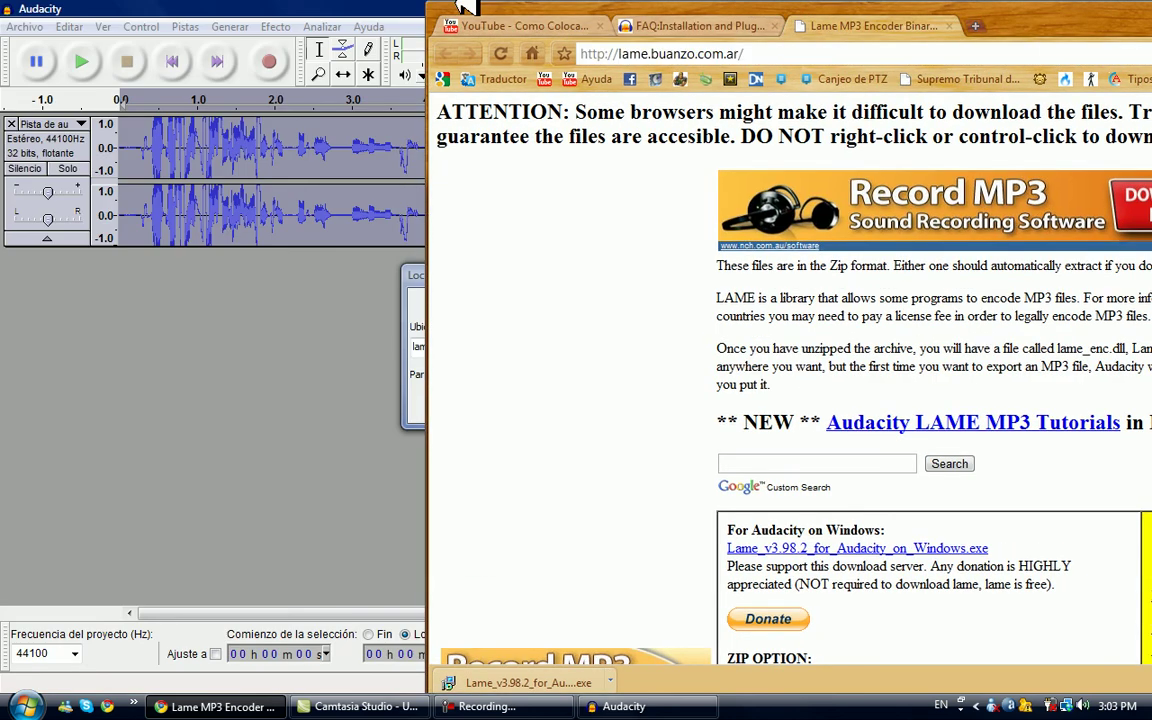
pyautogui.click(324, 44)
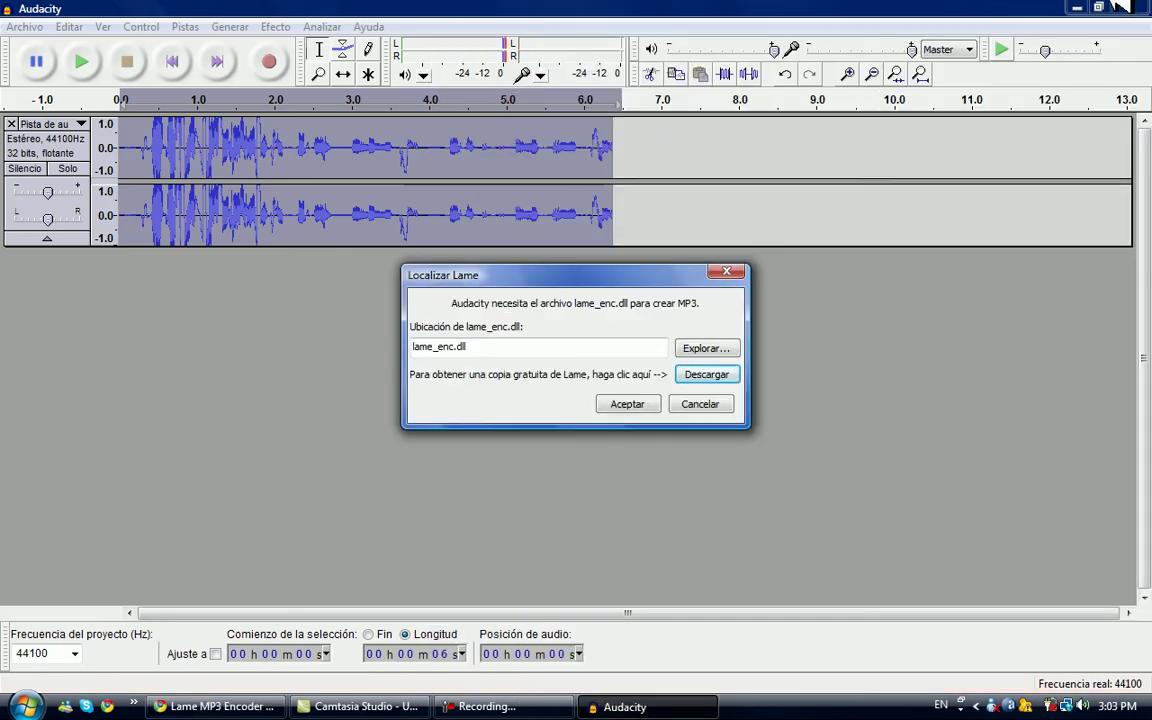
pyautogui.click(727, 271)
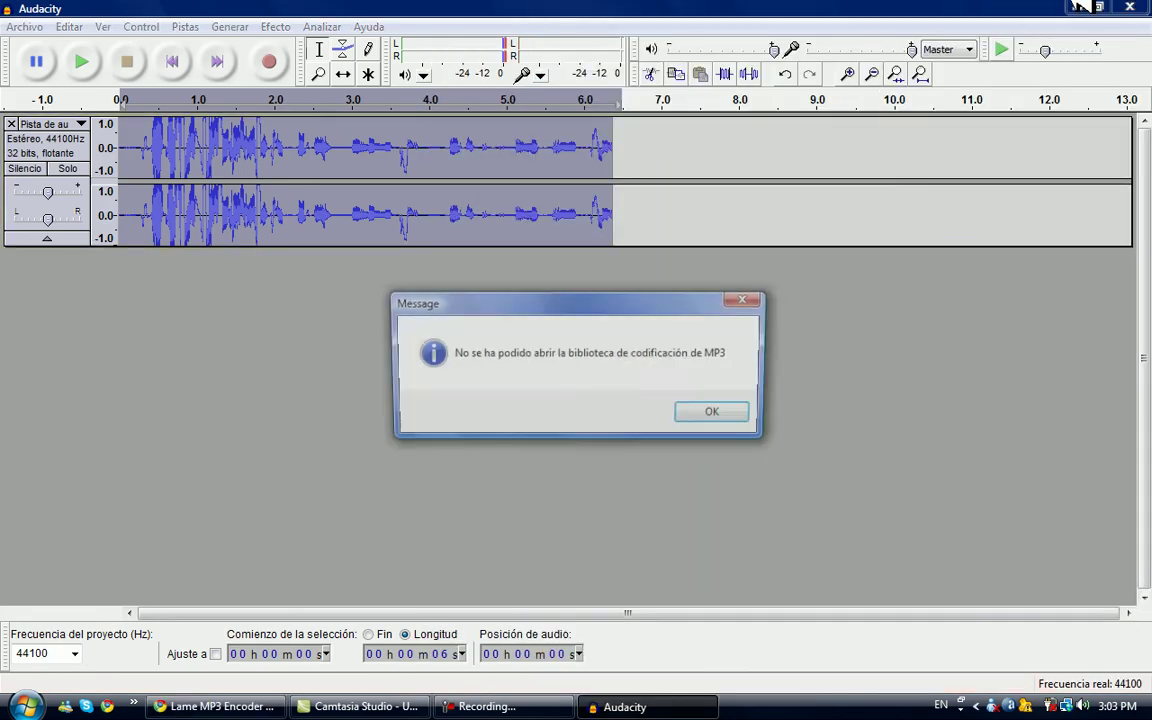
pyautogui.click(733, 411)
pyautogui.click(1076, 8)
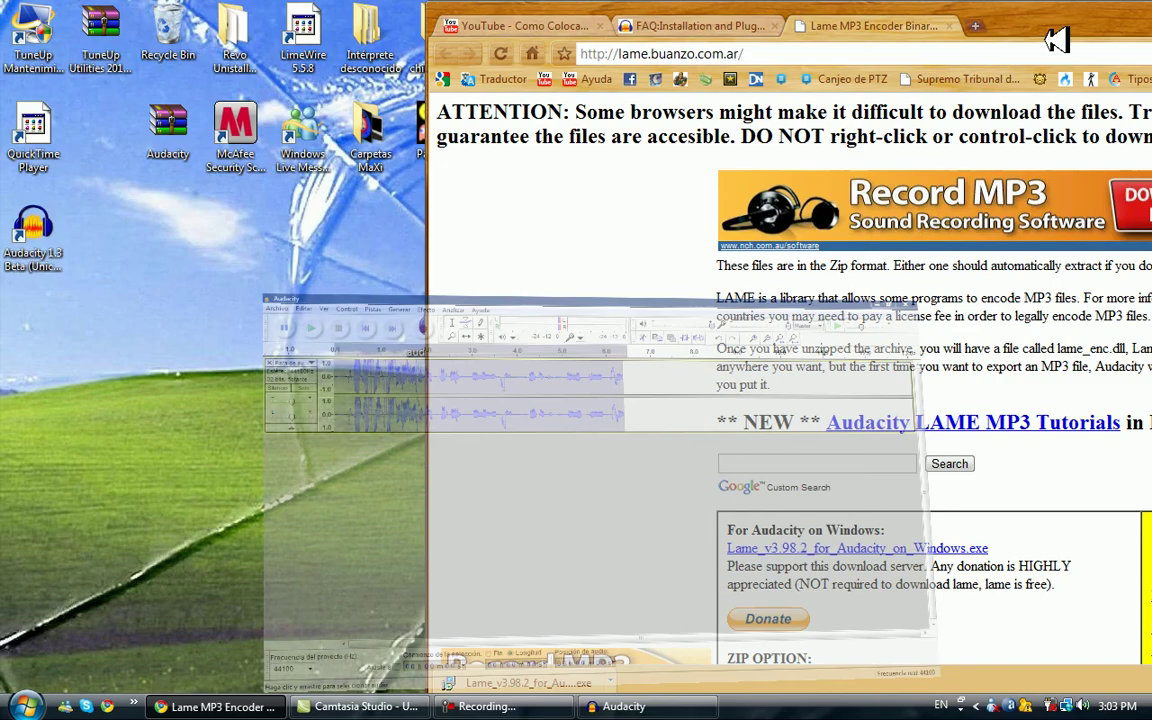
# Step: Copy the downloaded LAME installer from the browser onto the desktop and restore the browser to full screen
pyautogui.moveTo(505, 690); pyautogui.dragTo(195, 305)
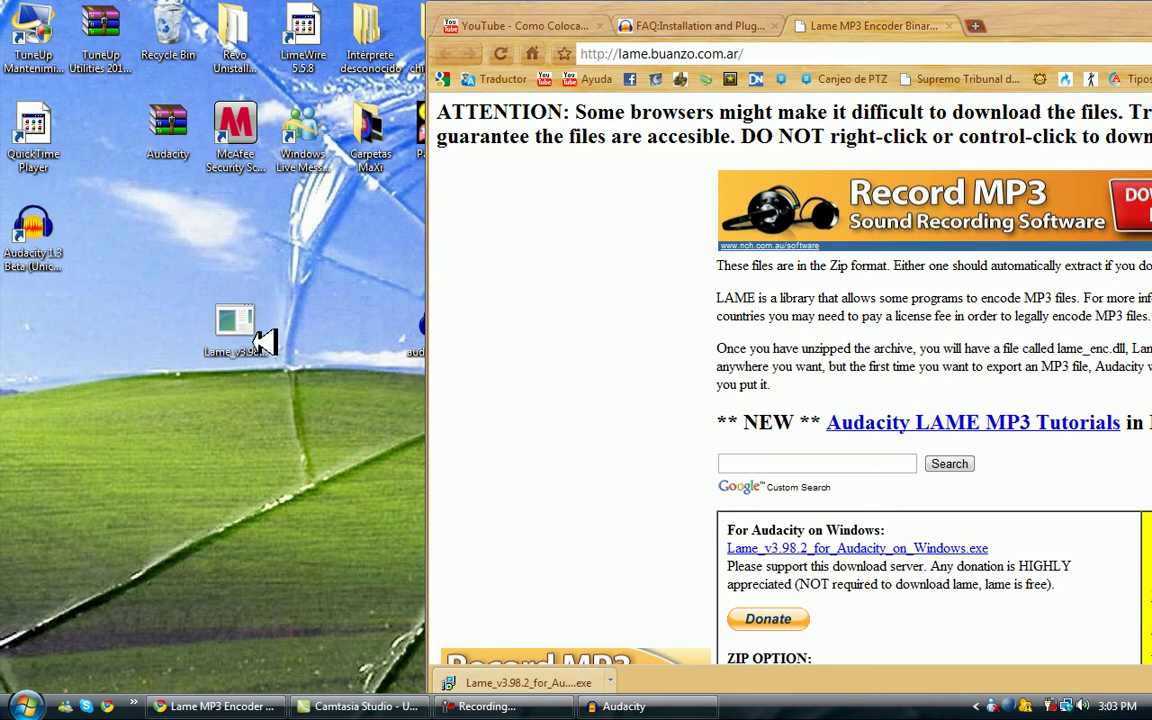
pyautogui.click(262, 341)
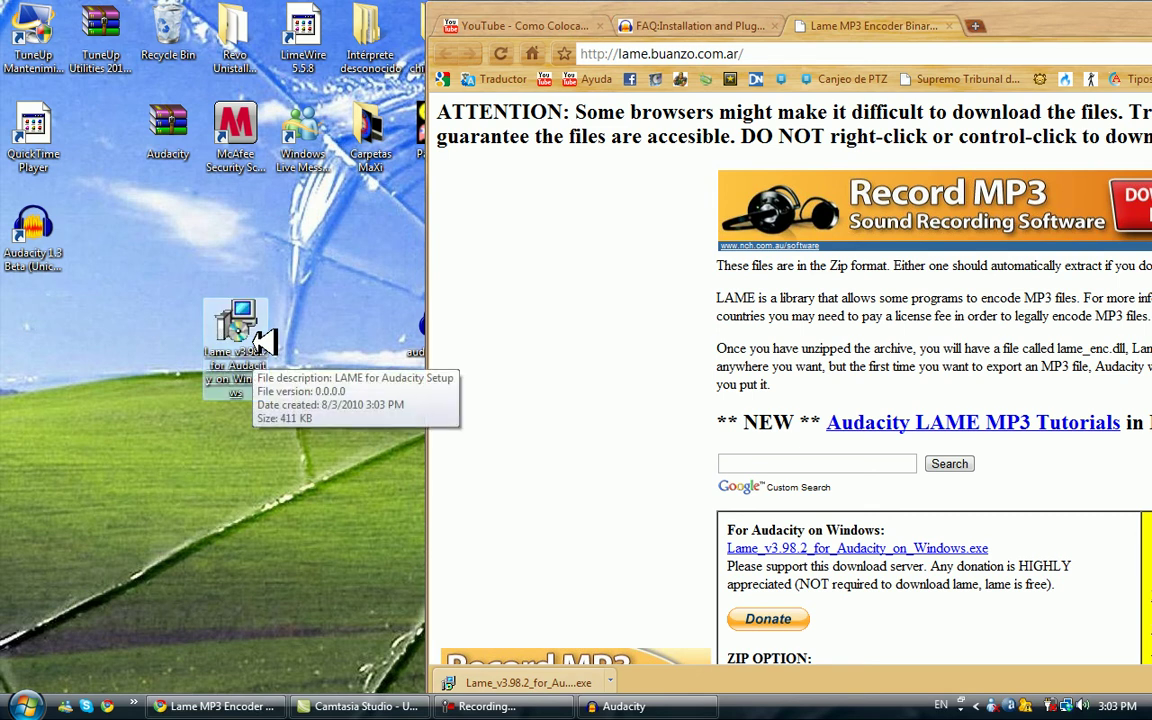
pyautogui.click(548, 5)
pyautogui.moveTo(552, 10); pyautogui.dragTo(125, 11)
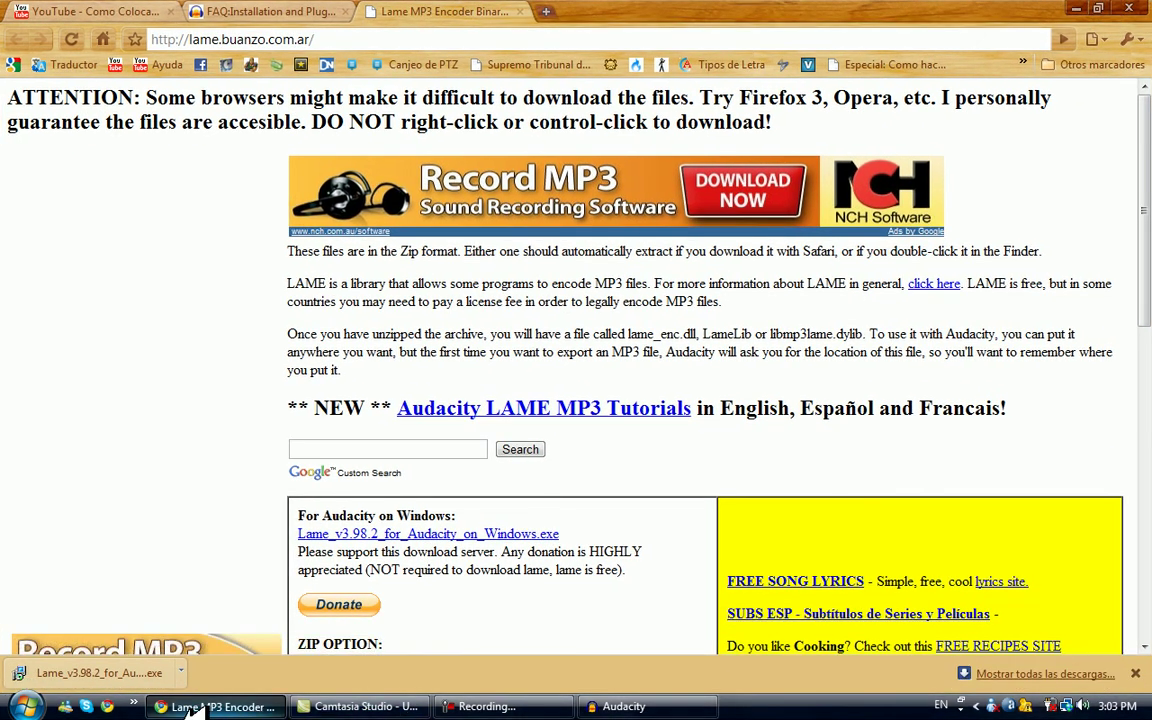
# Step: Bring the Audacity FAQ page back up and examine Windows instructions 3 and 4 on running the LAME setup
pyautogui.click(195, 707)
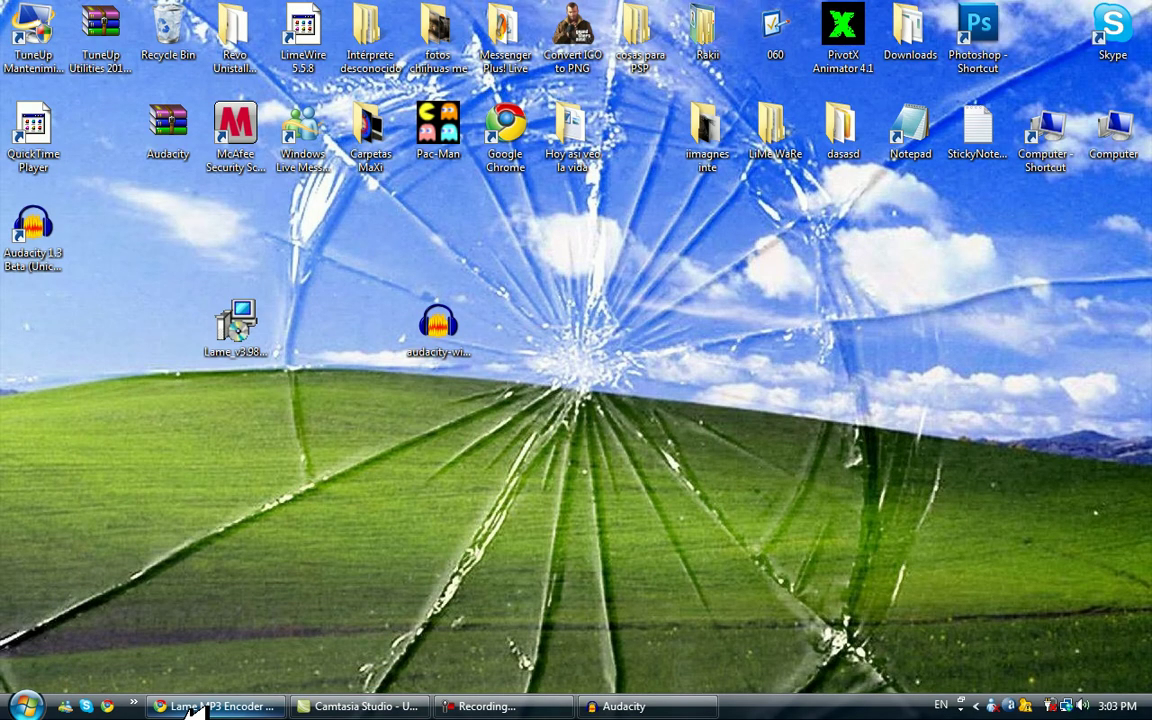
pyautogui.click(624, 707)
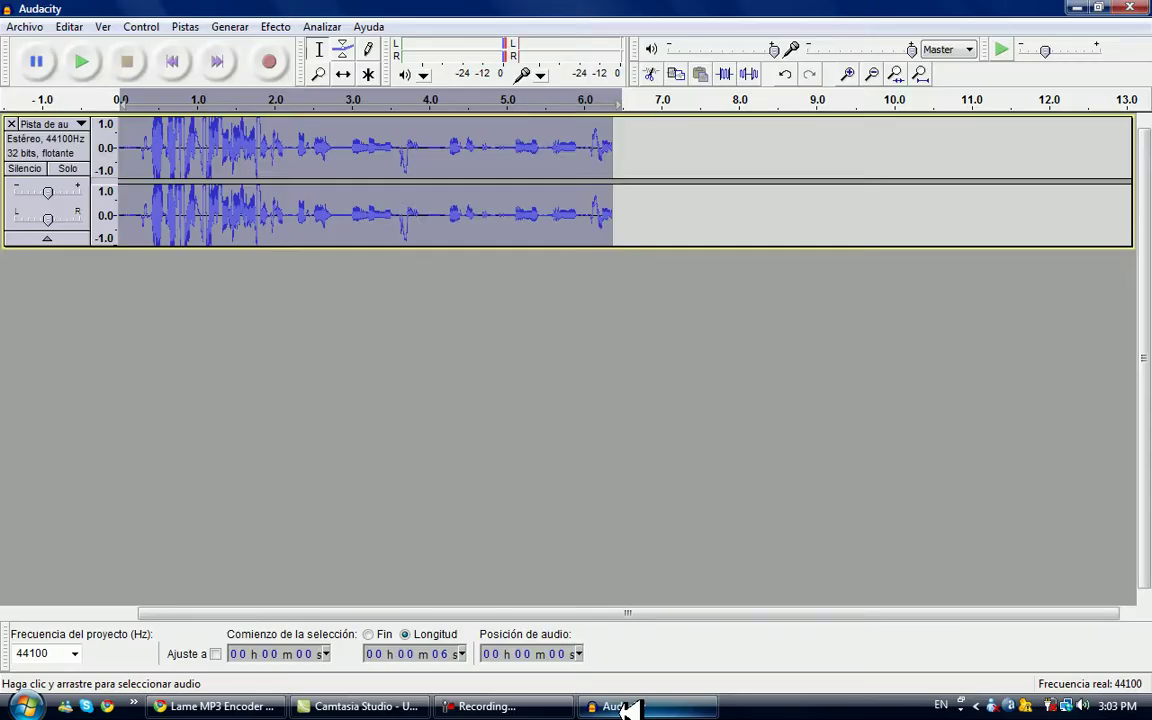
pyautogui.click(624, 707)
pyautogui.click(222, 707)
pyautogui.click(283, 10)
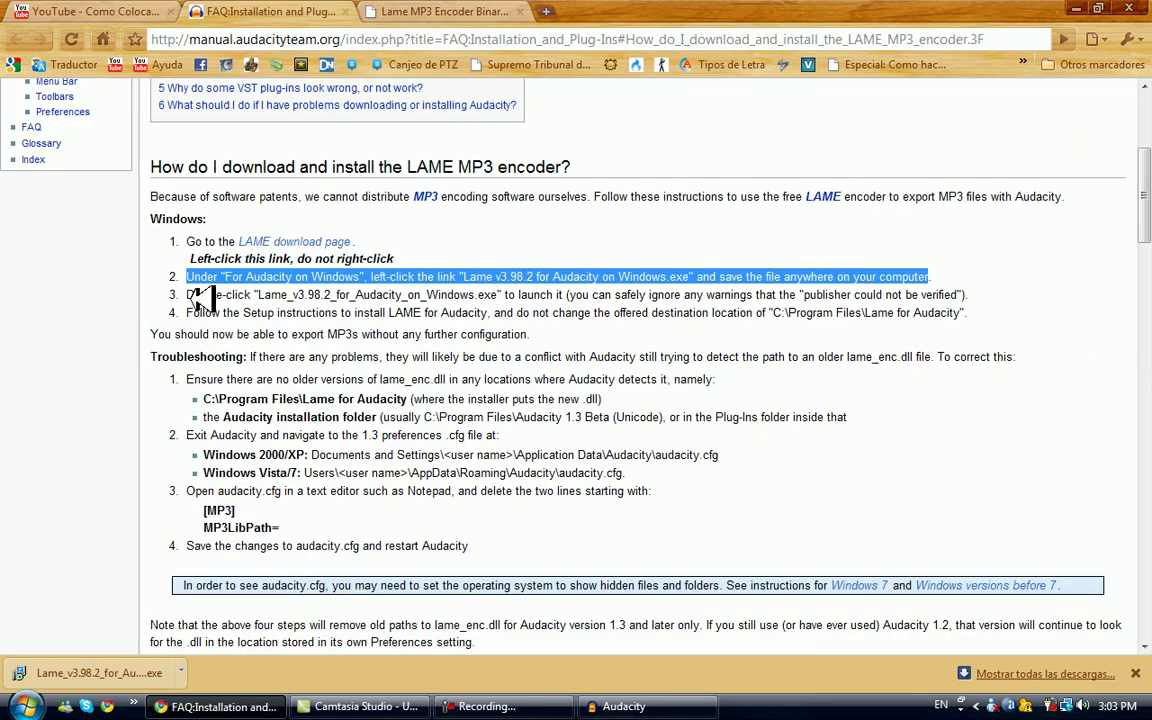
pyautogui.moveTo(188, 295); pyautogui.dragTo(968, 296)
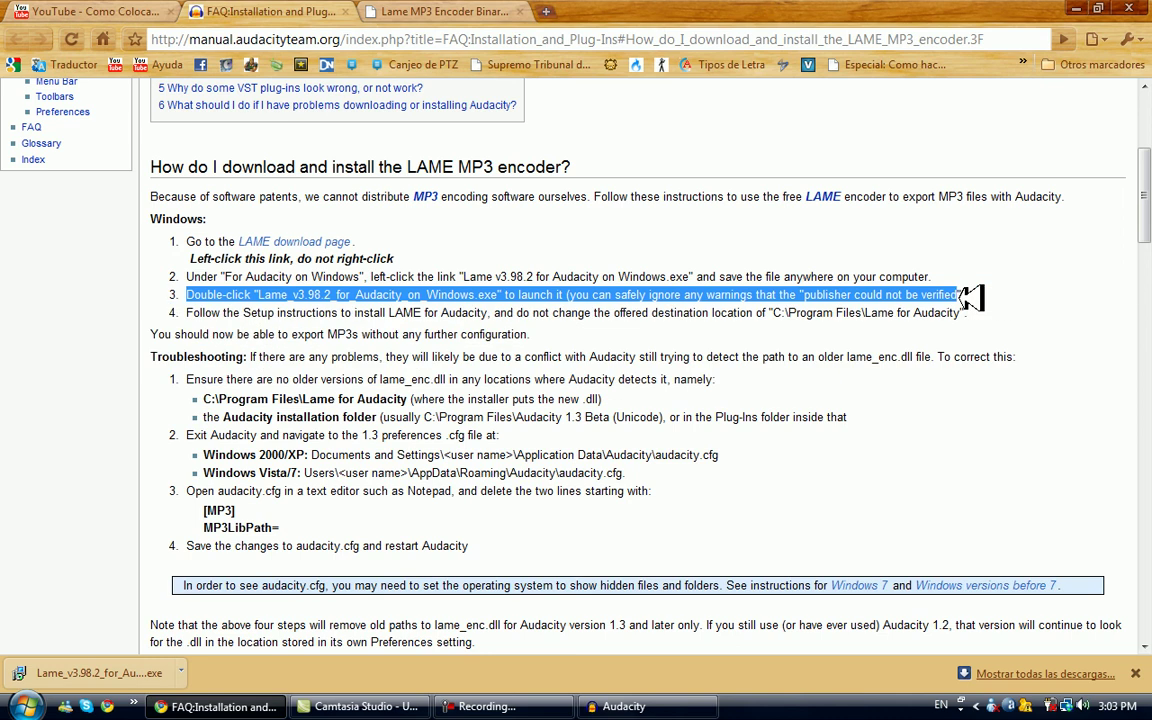
pyautogui.moveTo(211, 313); pyautogui.dragTo(597, 313)
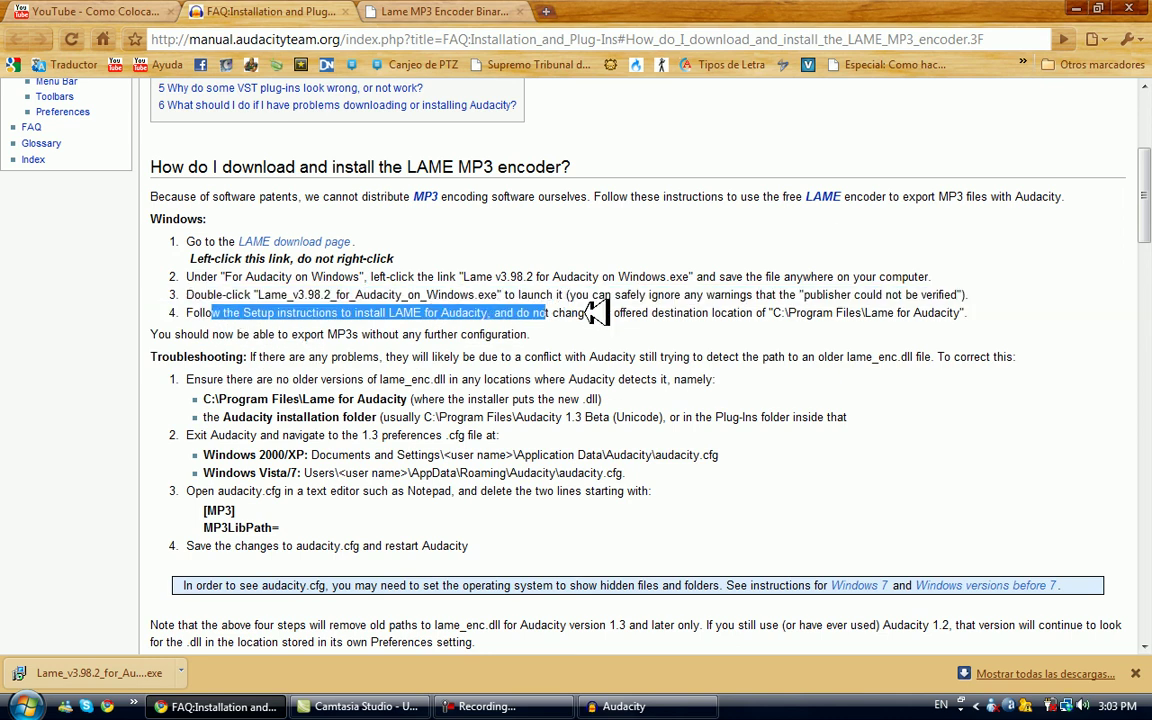
# Step: Uncover the desktop and launch the LAME v3.98.2 installer, allowing it to run despite the unverified publisher
pyautogui.press('super+d')
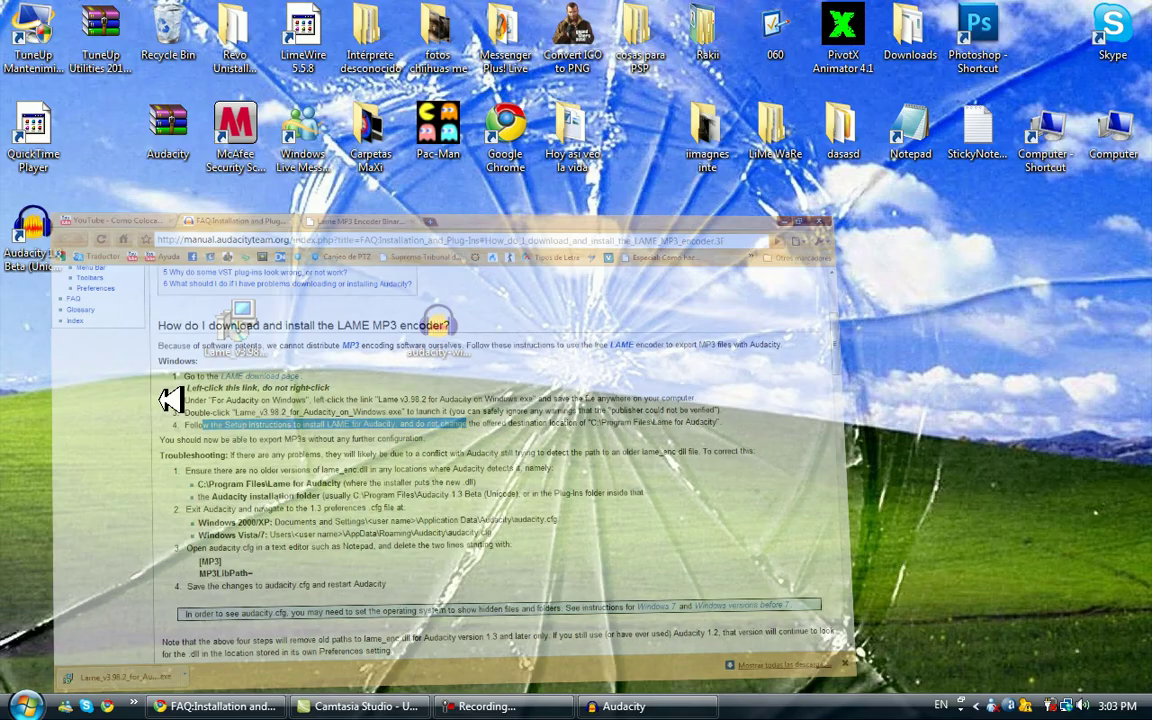
pyautogui.doubleClick(252, 316)
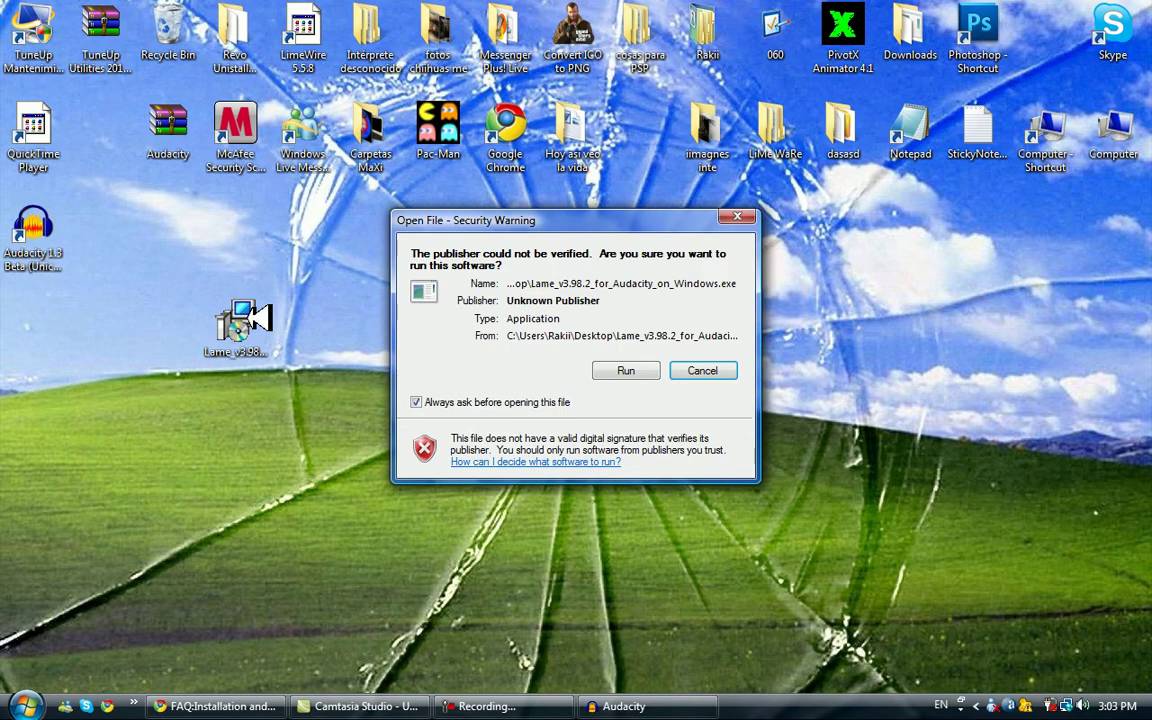
pyautogui.click(626, 370)
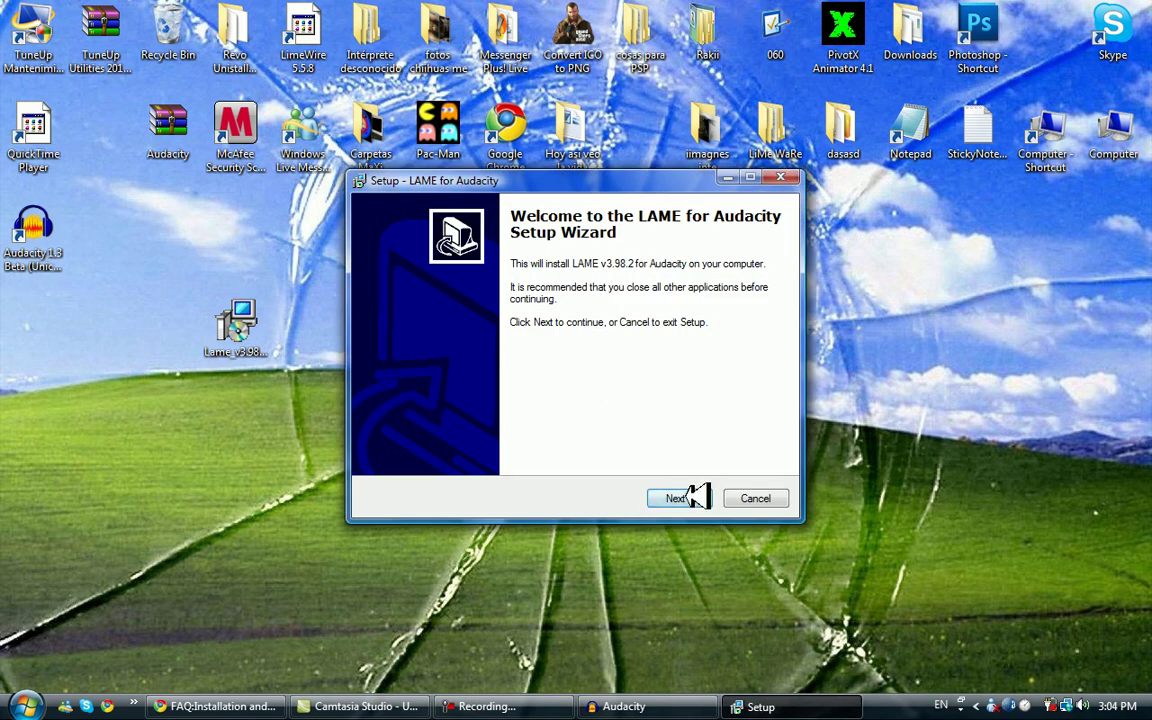
# Step: Accept the LAME license agreement and keep C:\Program Files\Lame for Audacity as the destination folder
pyautogui.click(690, 498)
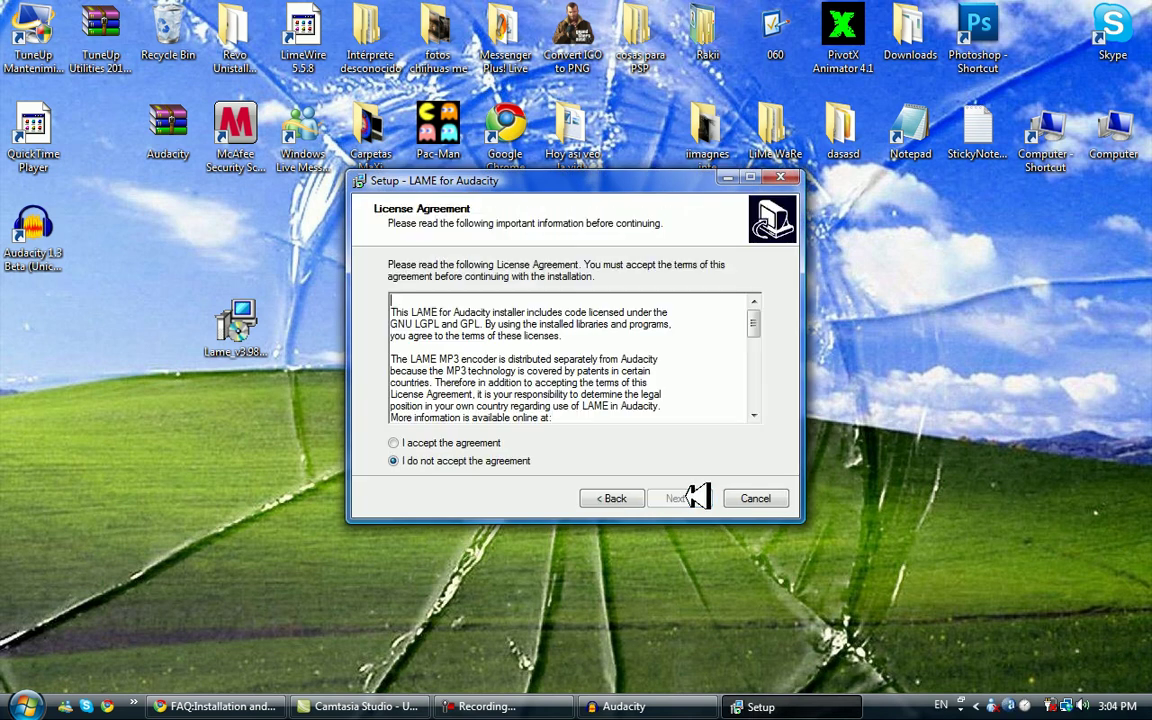
pyautogui.click(480, 442)
pyautogui.click(684, 499)
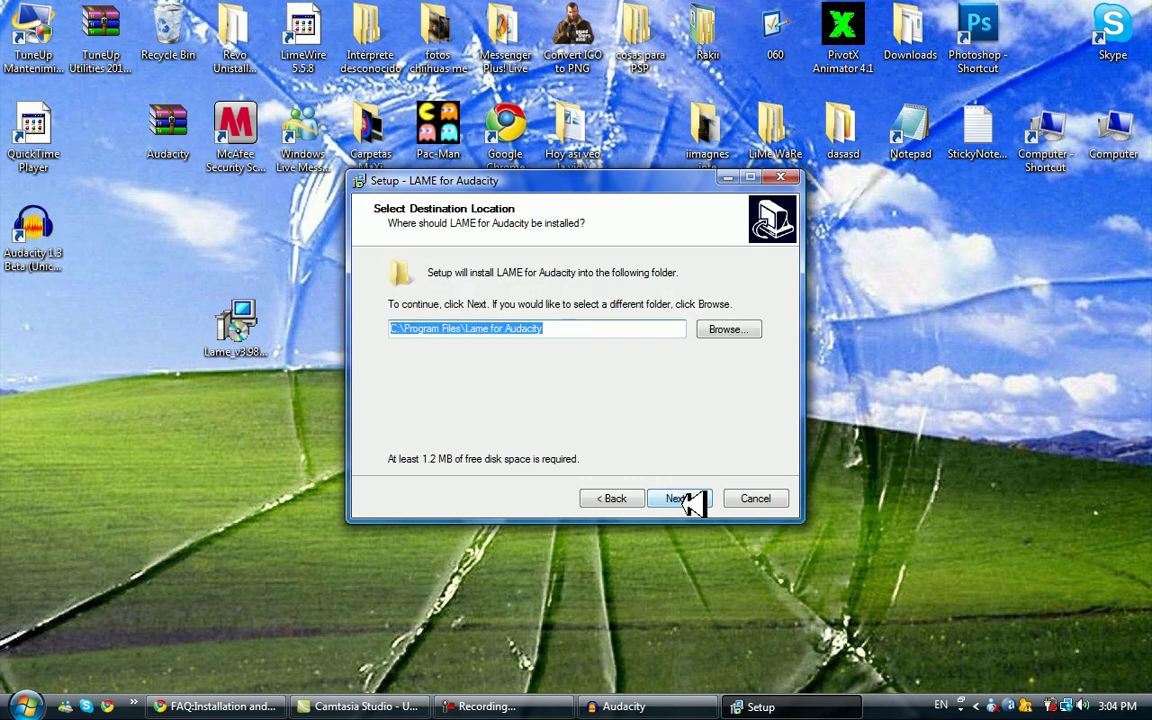
pyautogui.click(690, 499)
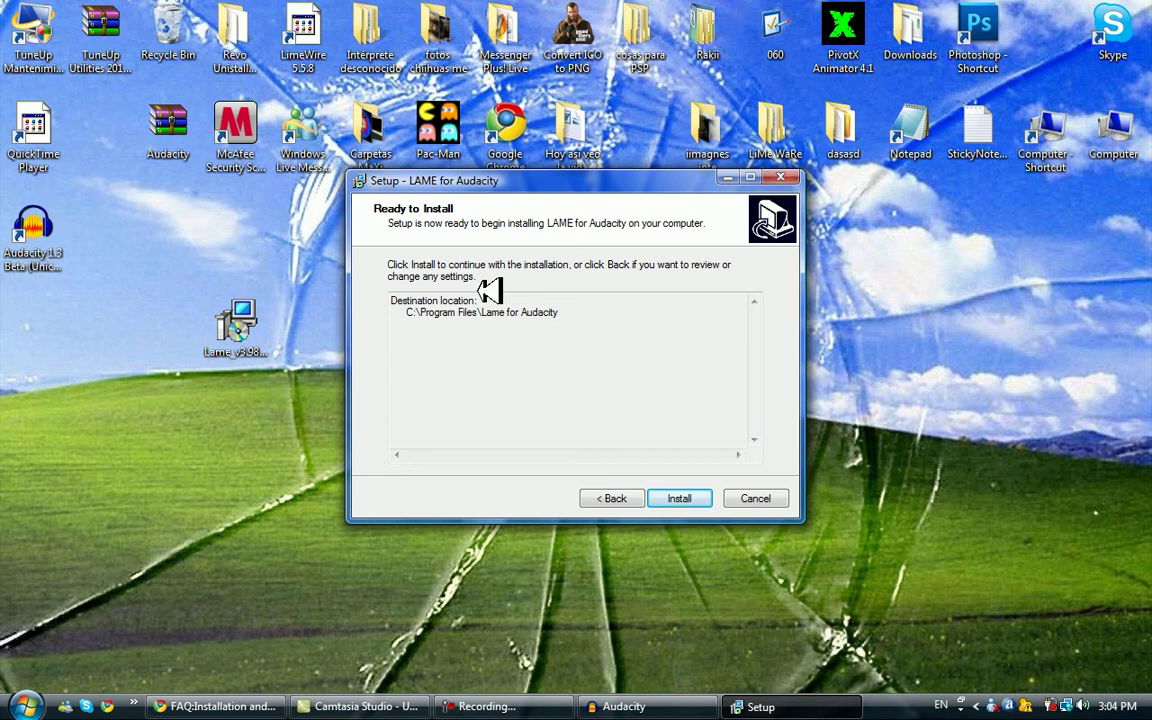
# Step: Check the listed destination location, install LAME for Audacity, and finish the setup wizard
pyautogui.moveTo(418, 314); pyautogui.dragTo(470, 312)
pyautogui.tripleClick(488, 334)
pyautogui.click(483, 329)
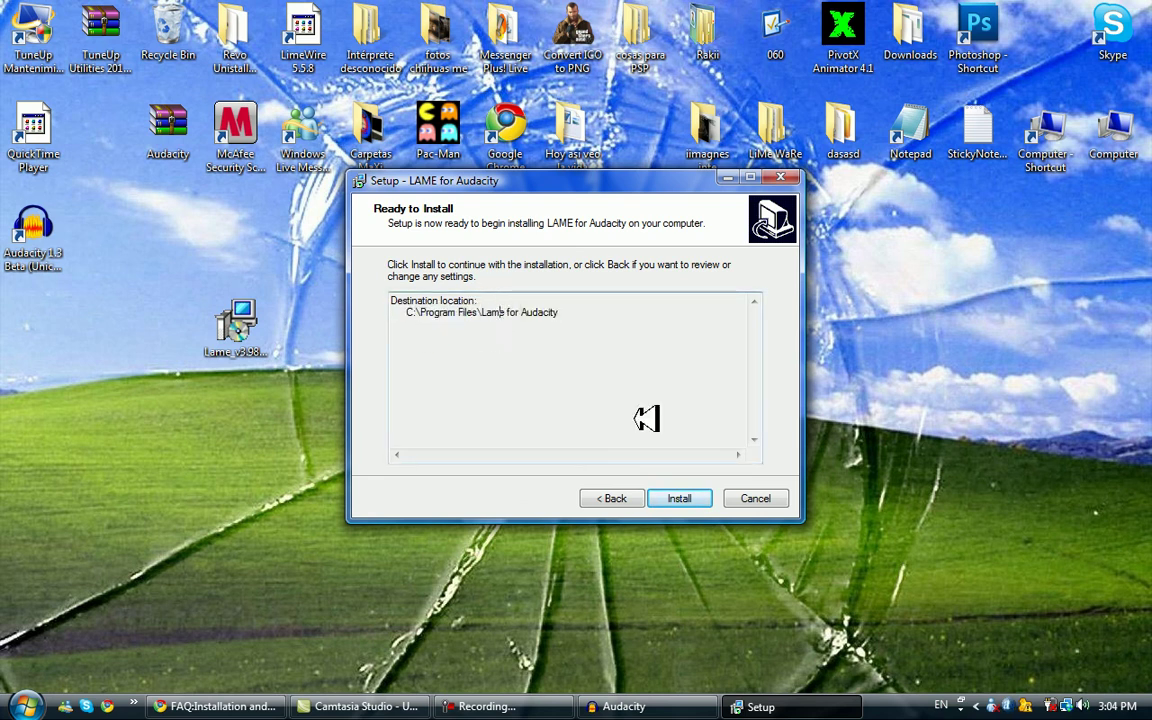
pyautogui.click(684, 497)
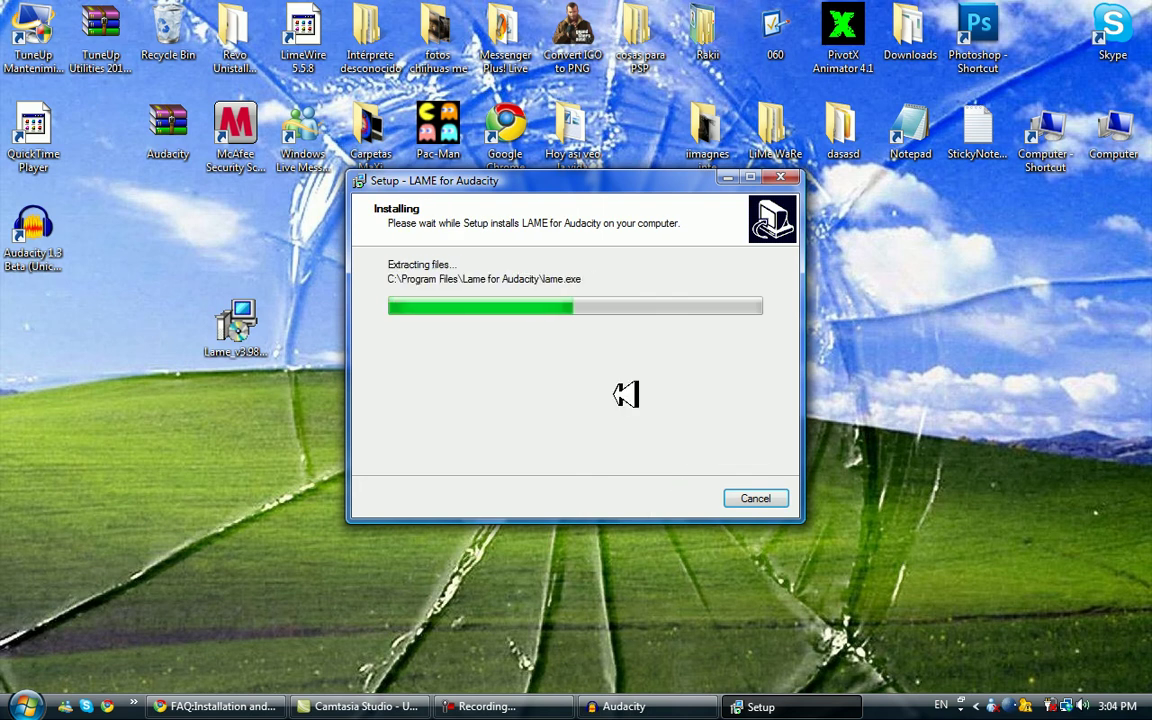
pyautogui.click(698, 497)
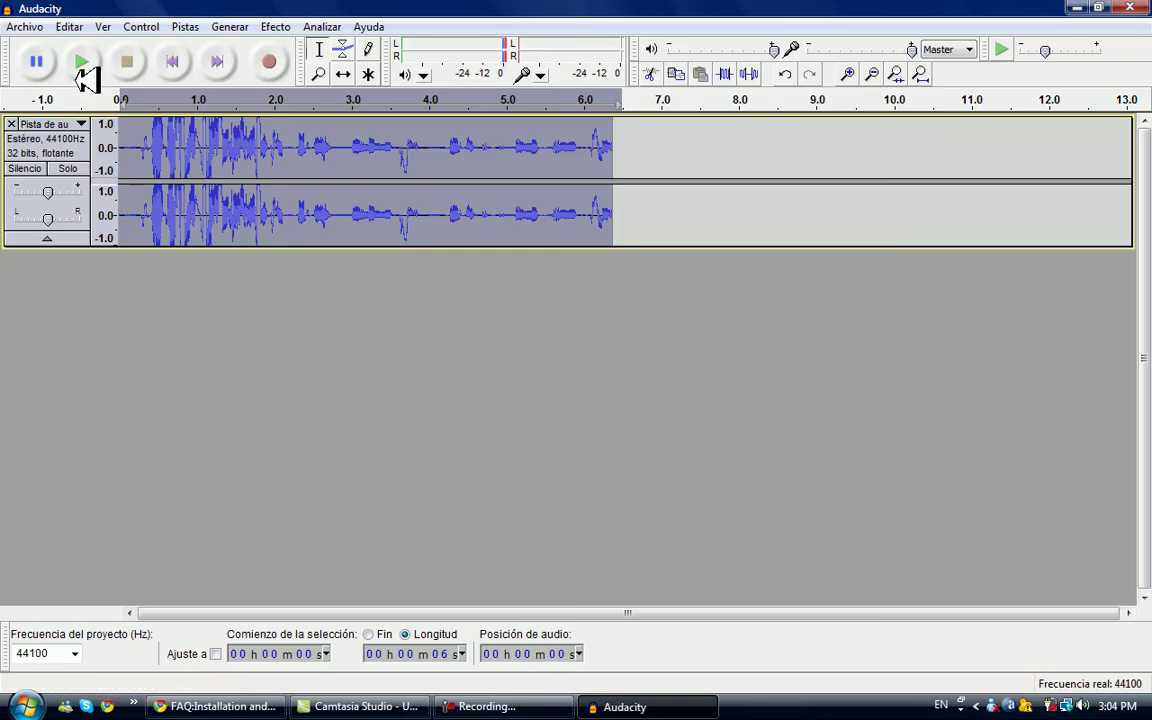
# Step: Switch to Audacity and export the clip to the desktop as an MP3 file named louf
pyautogui.click(36, 27)
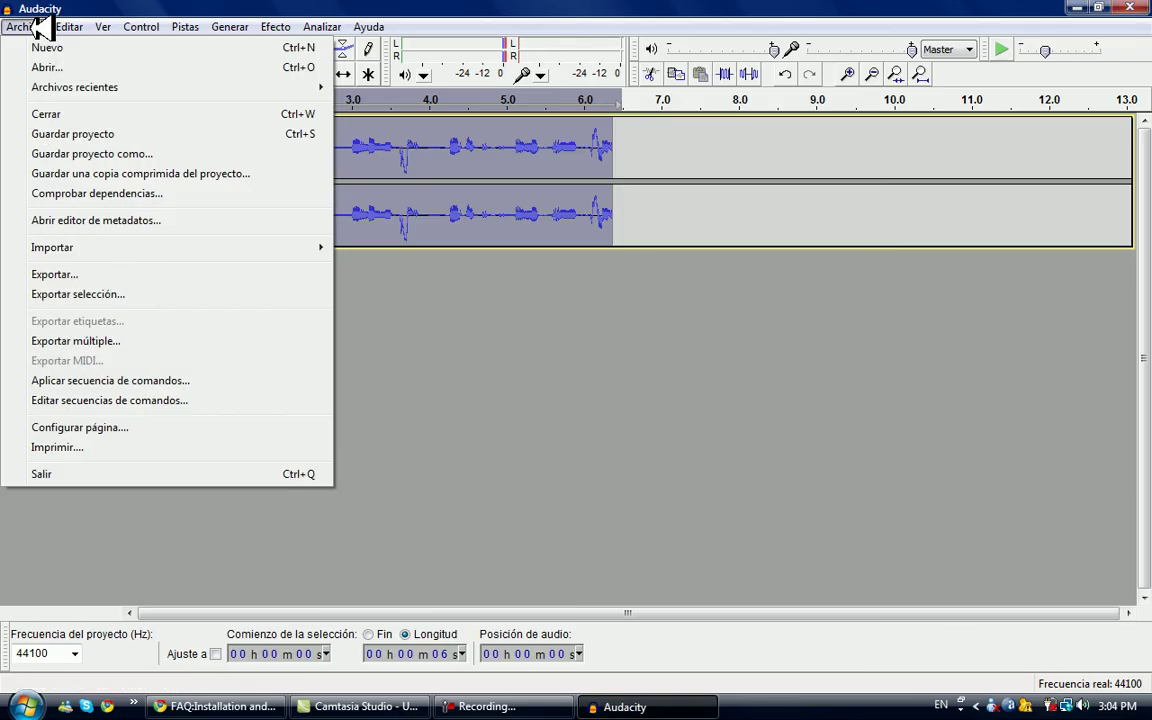
pyautogui.click(167, 272)
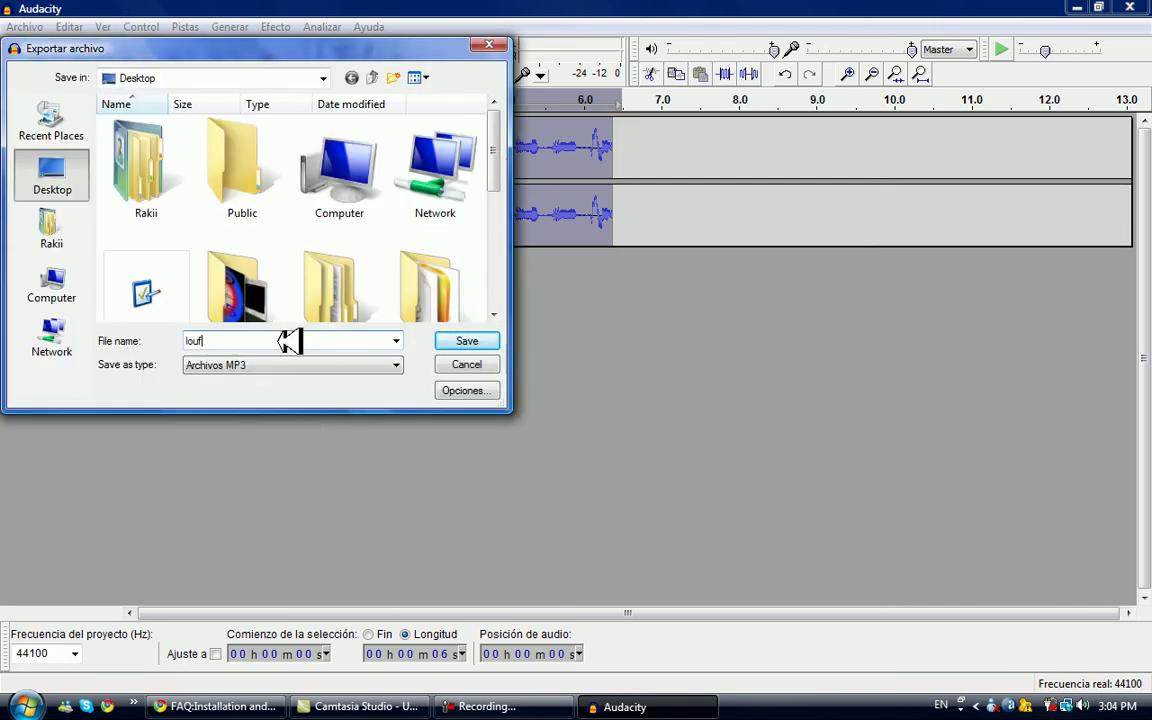
pyautogui.click(488, 334)
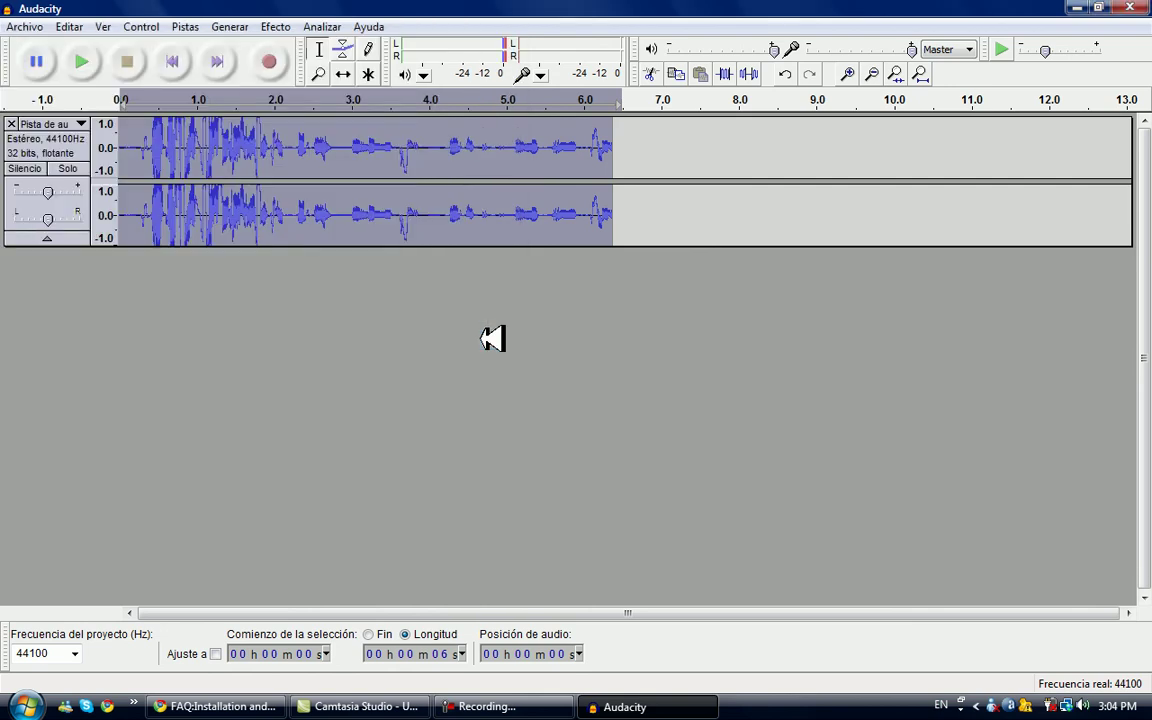